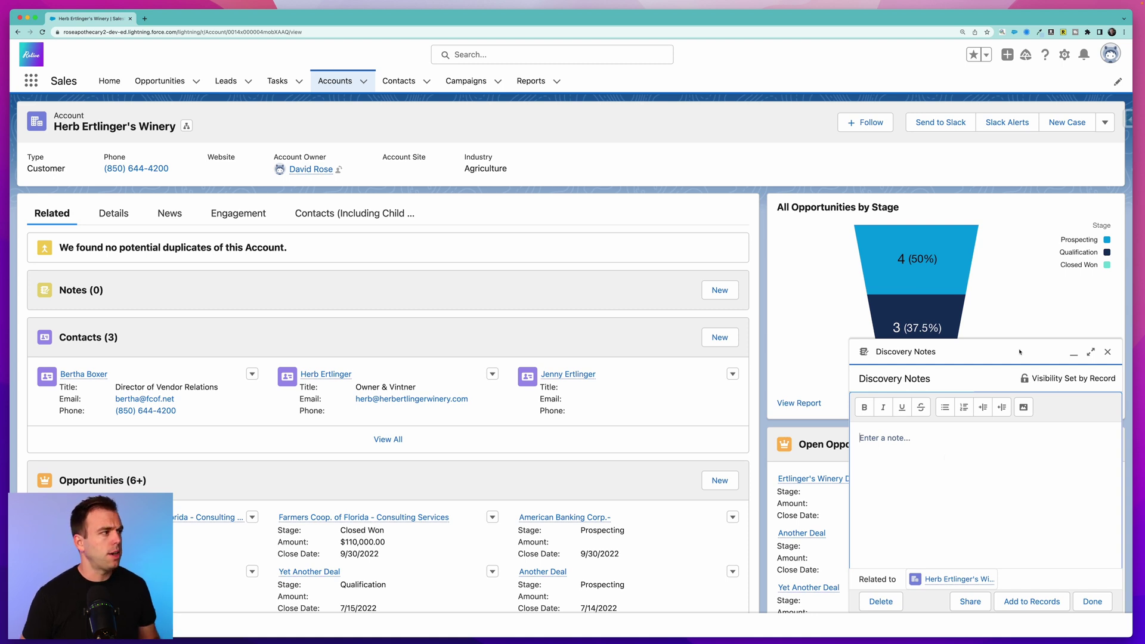
From Setup's Flows list, create a new blank Screen Flow.
click(1065, 54)
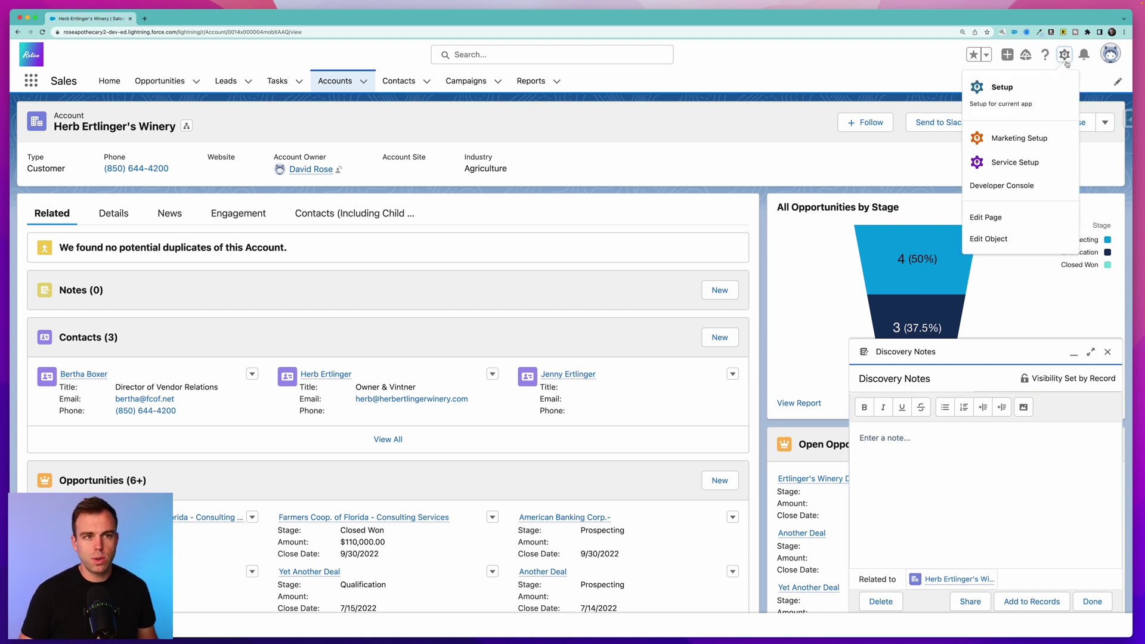
click(1036, 93)
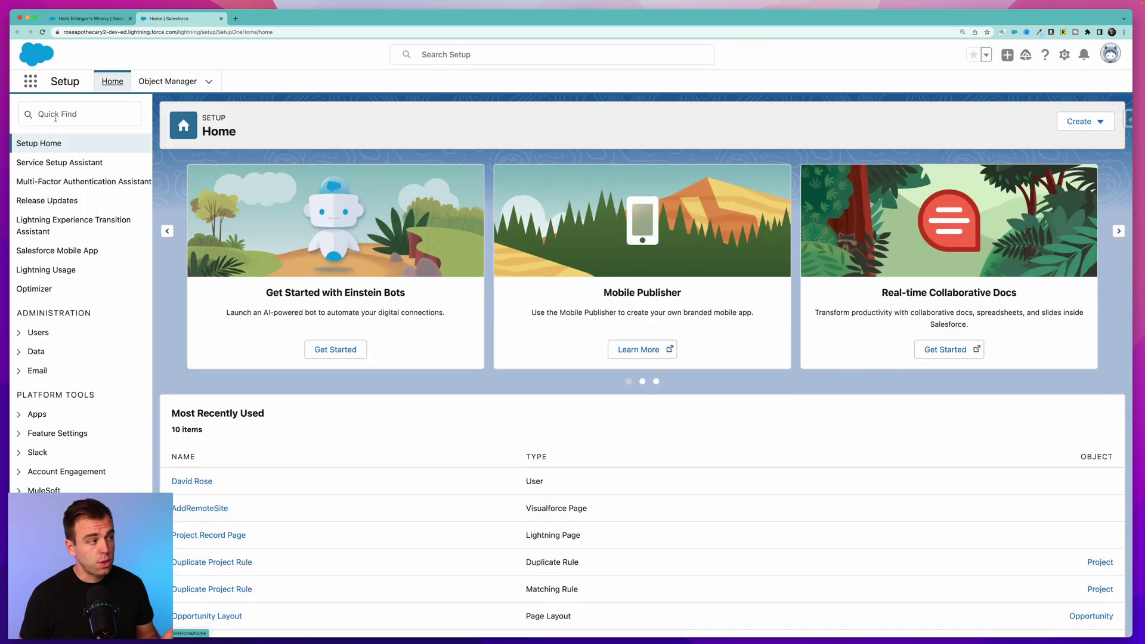
click(56, 115)
text(flow)
click(52, 239)
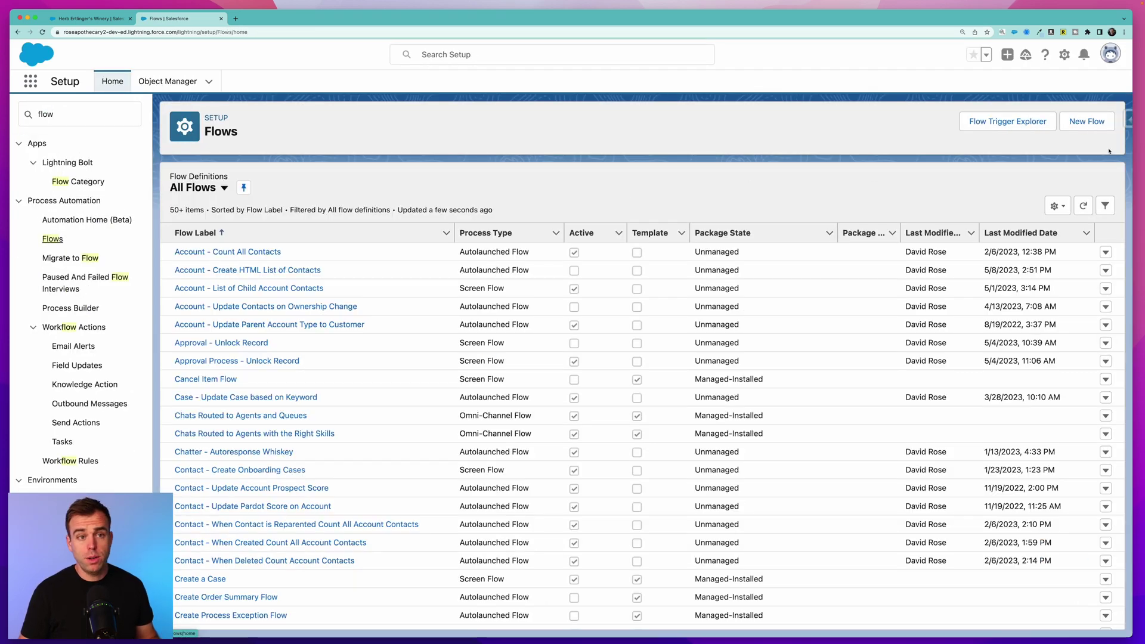
click(1093, 125)
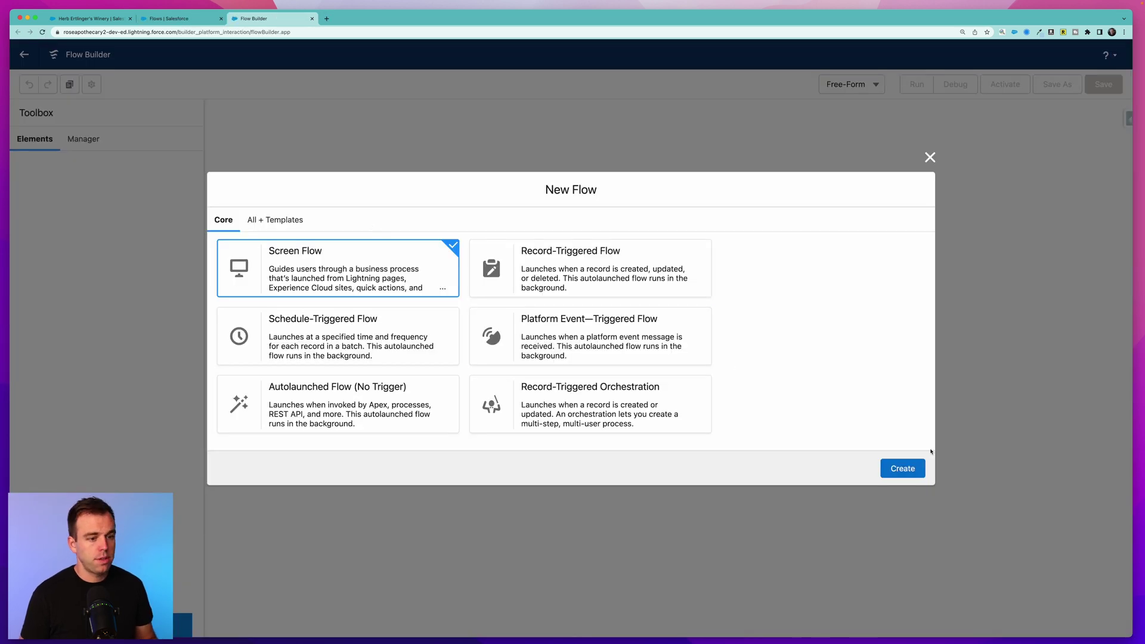
click(904, 469)
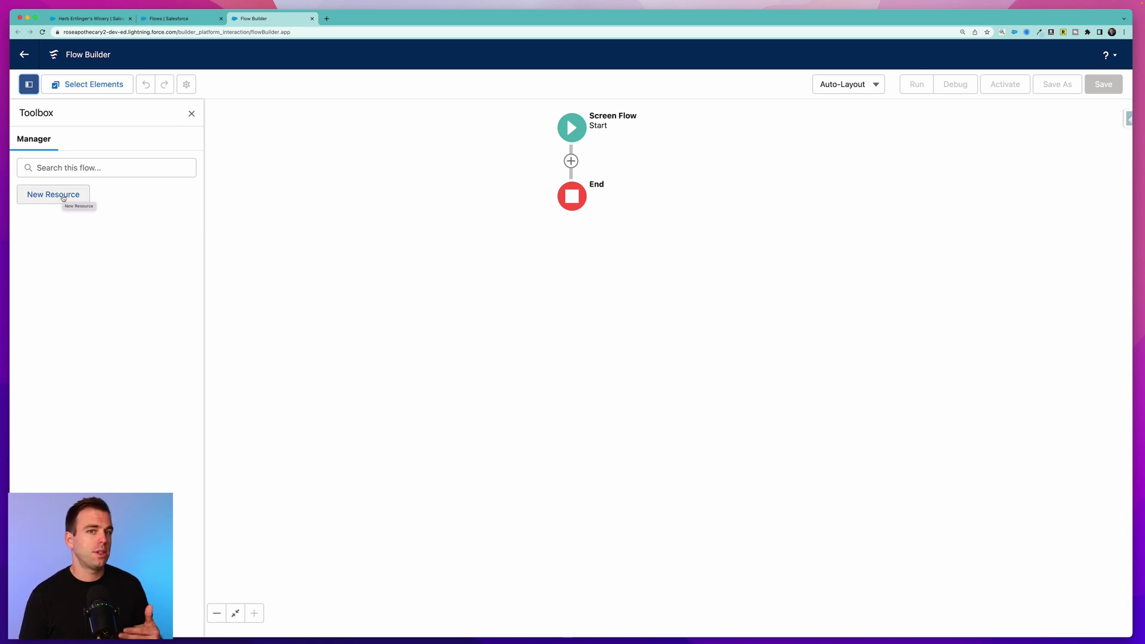
Define a Text variable resource named recordId, marked available for input.
click(63, 198)
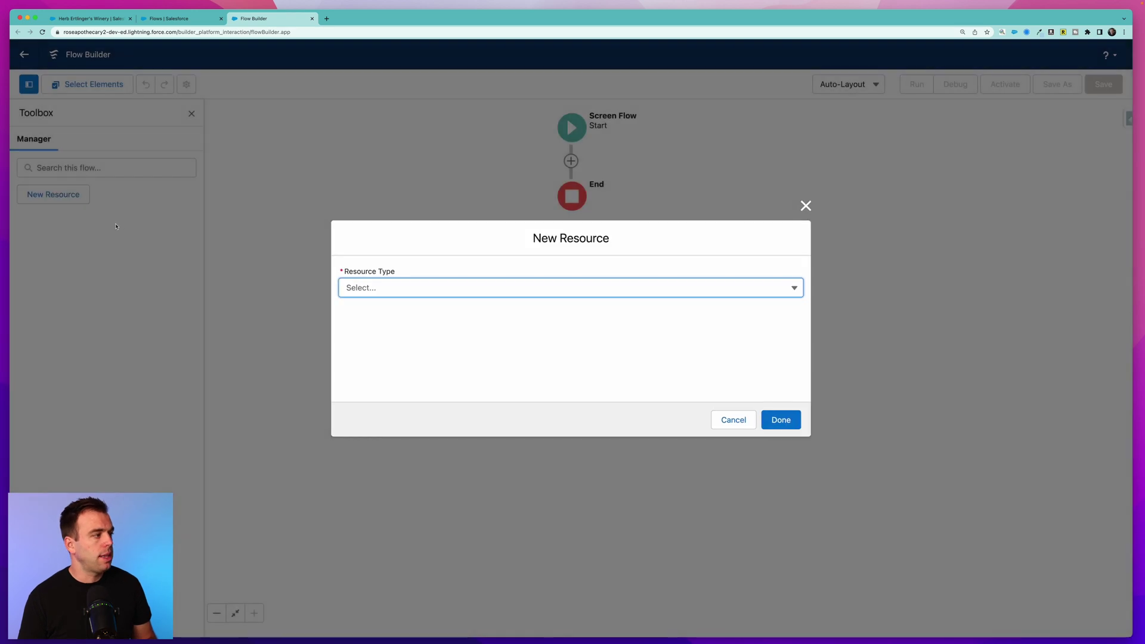
click(371, 287)
click(390, 314)
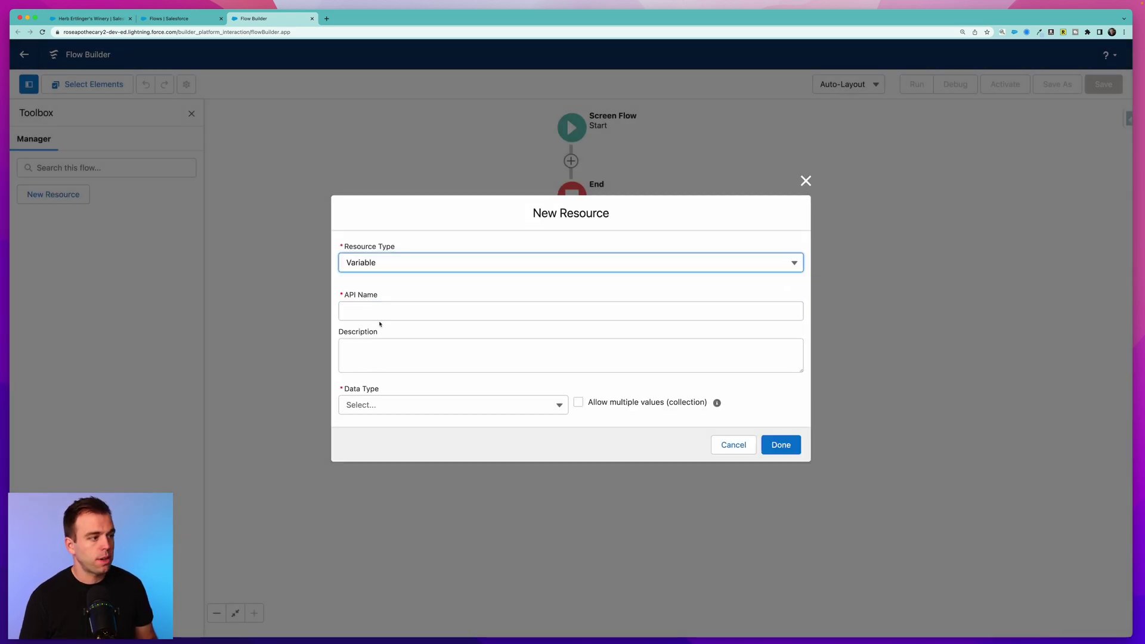
click(371, 312)
text(recordId)
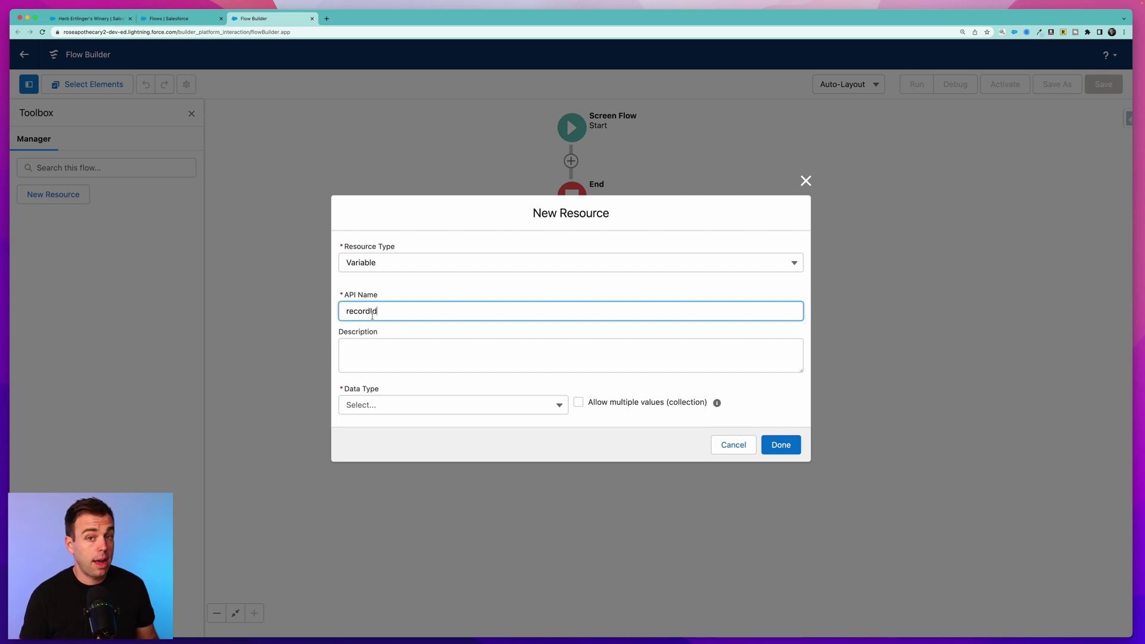
click(374, 404)
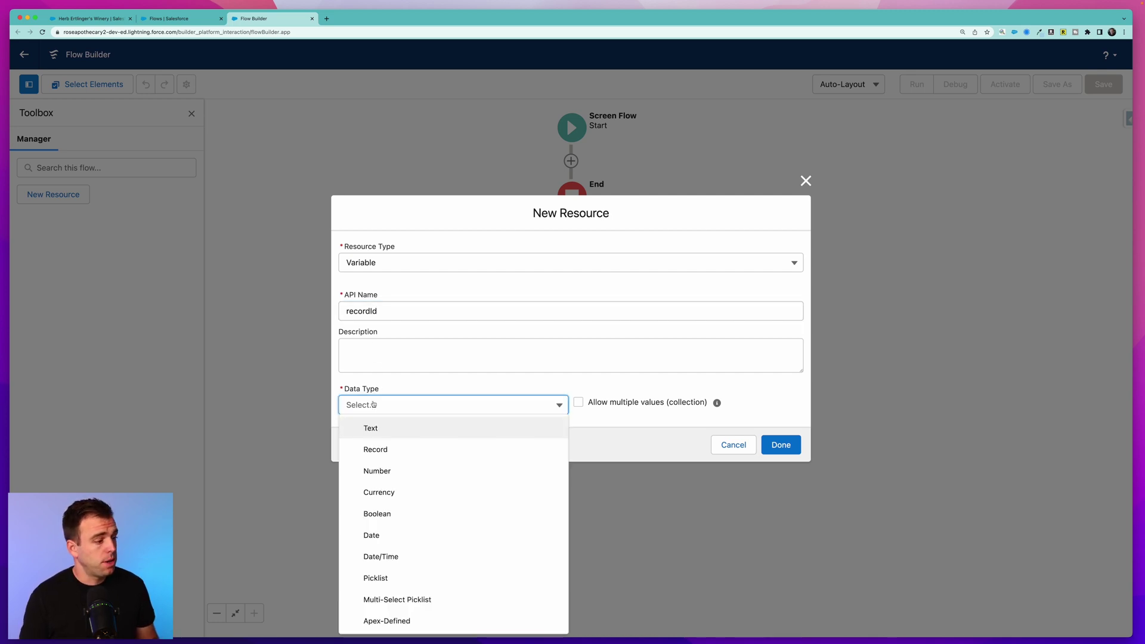
click(375, 431)
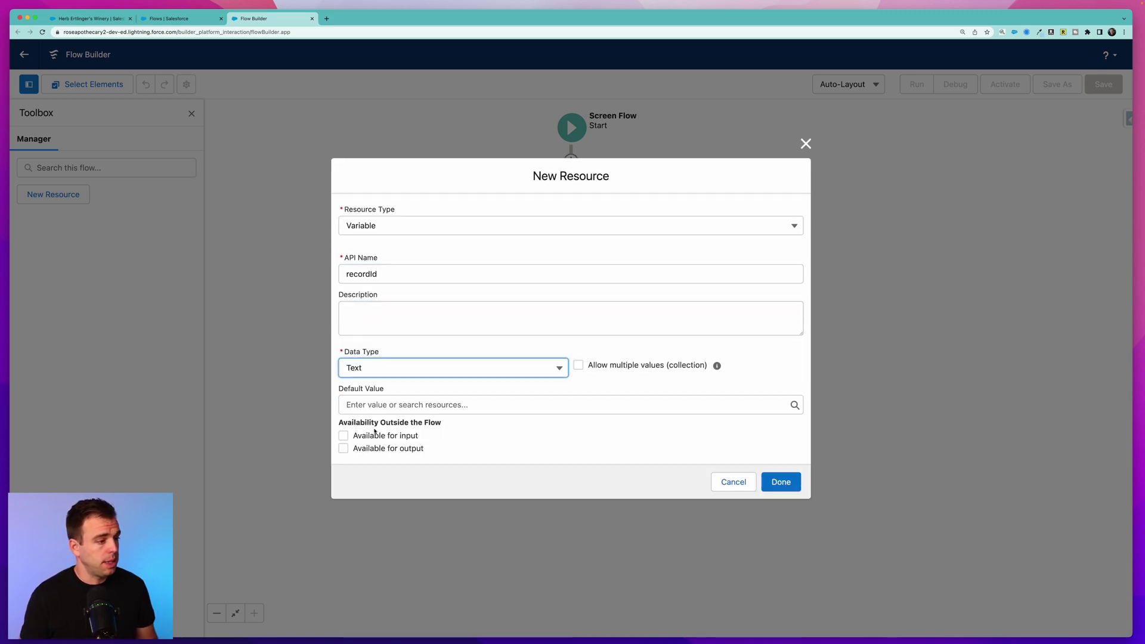
click(342, 436)
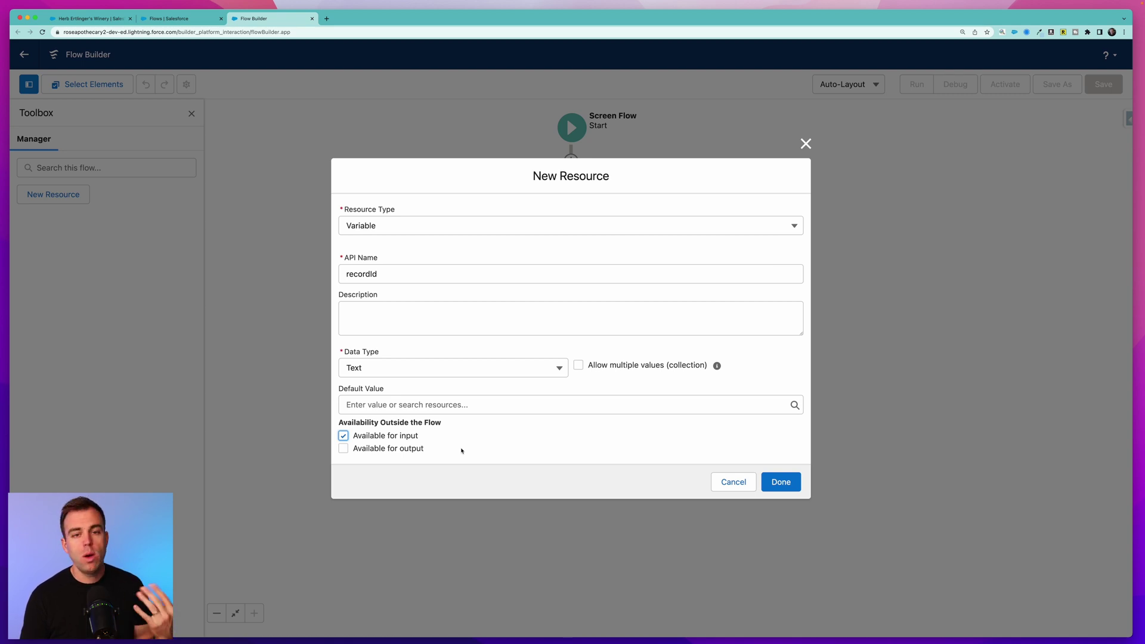
Save the recordId variable and add a Screen element between Start and End.
click(781, 481)
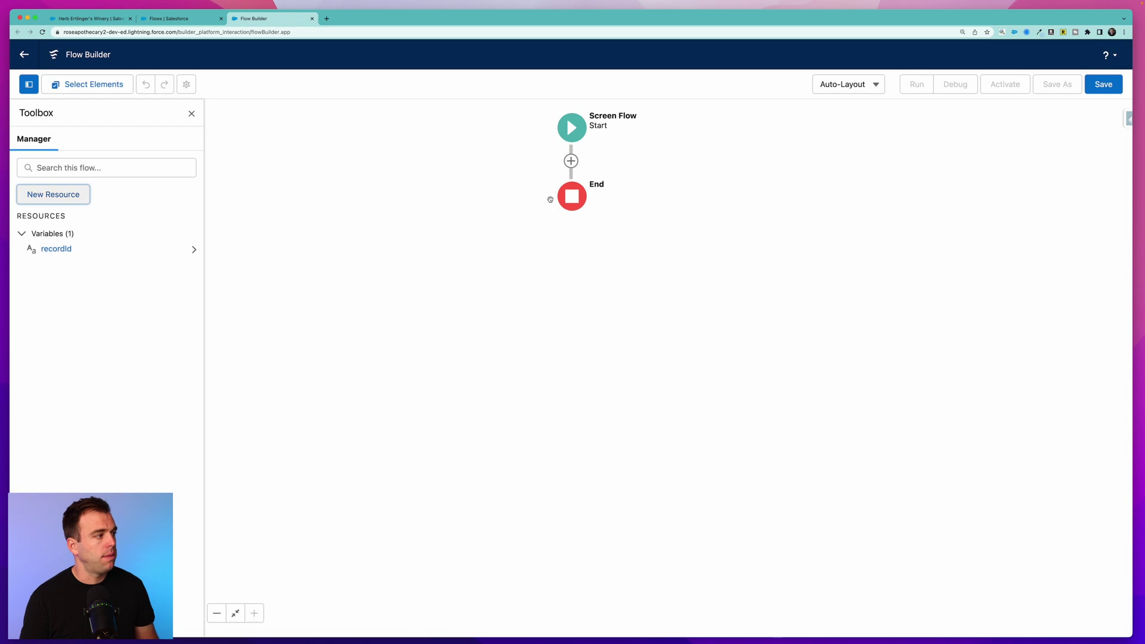
click(571, 161)
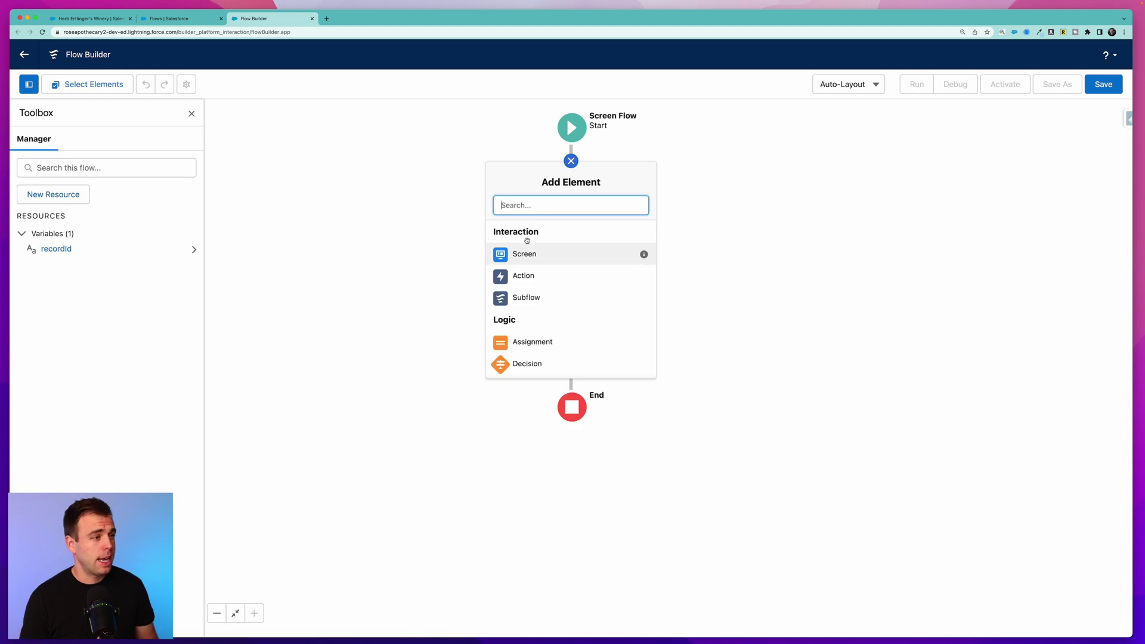
click(525, 256)
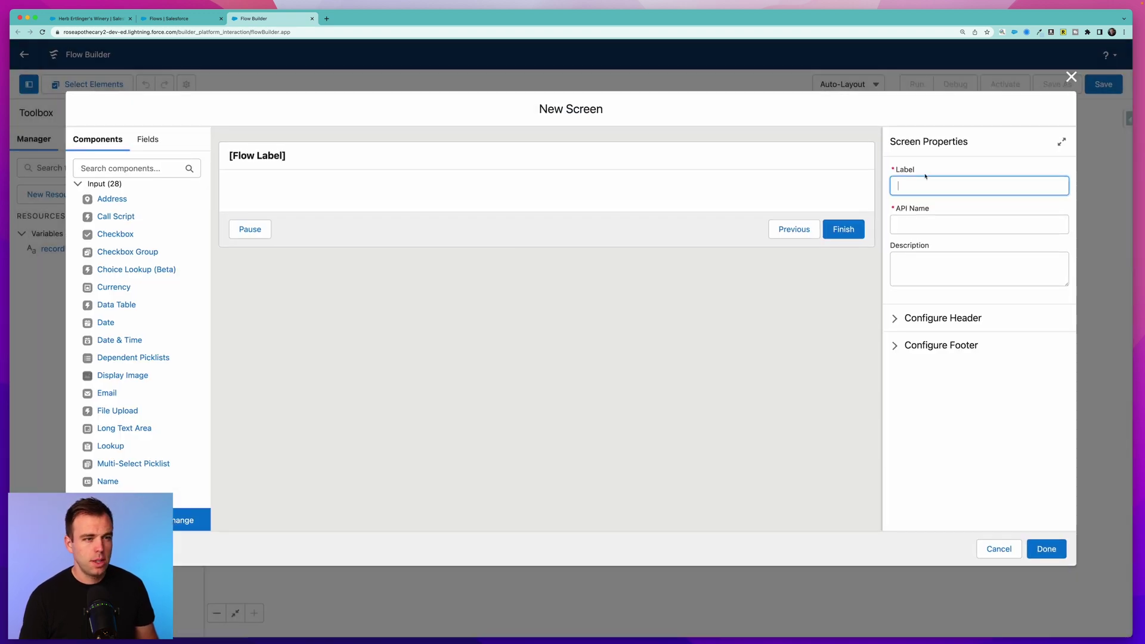
Label the screen 'Discovery Questions', giving it the API name Discovery_Questions.
text(Dis)
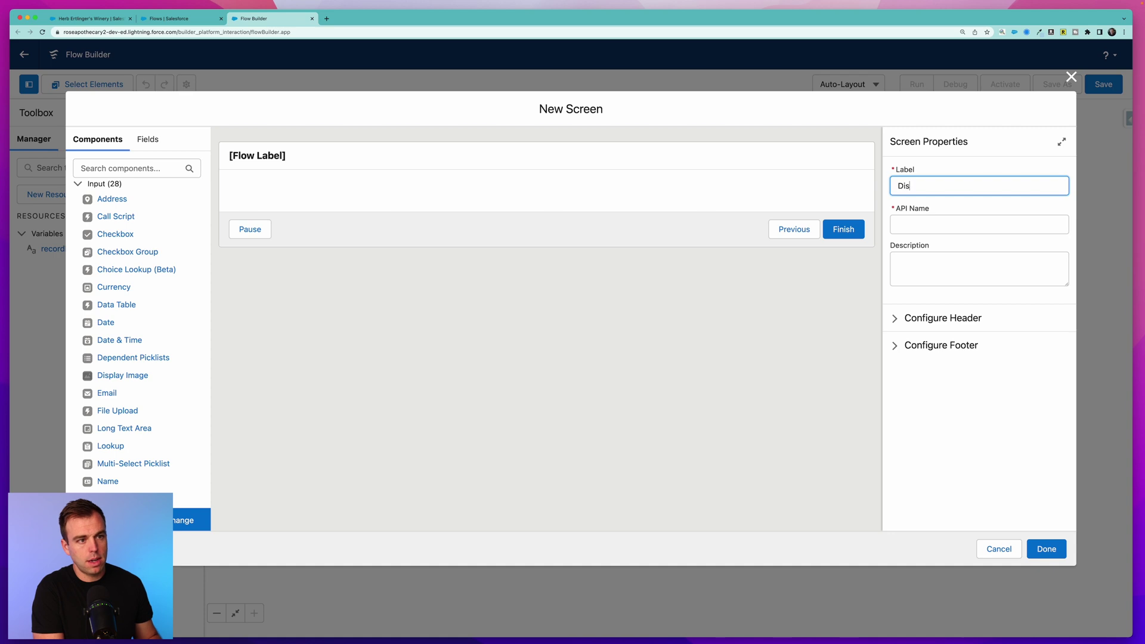
text(covery Q)
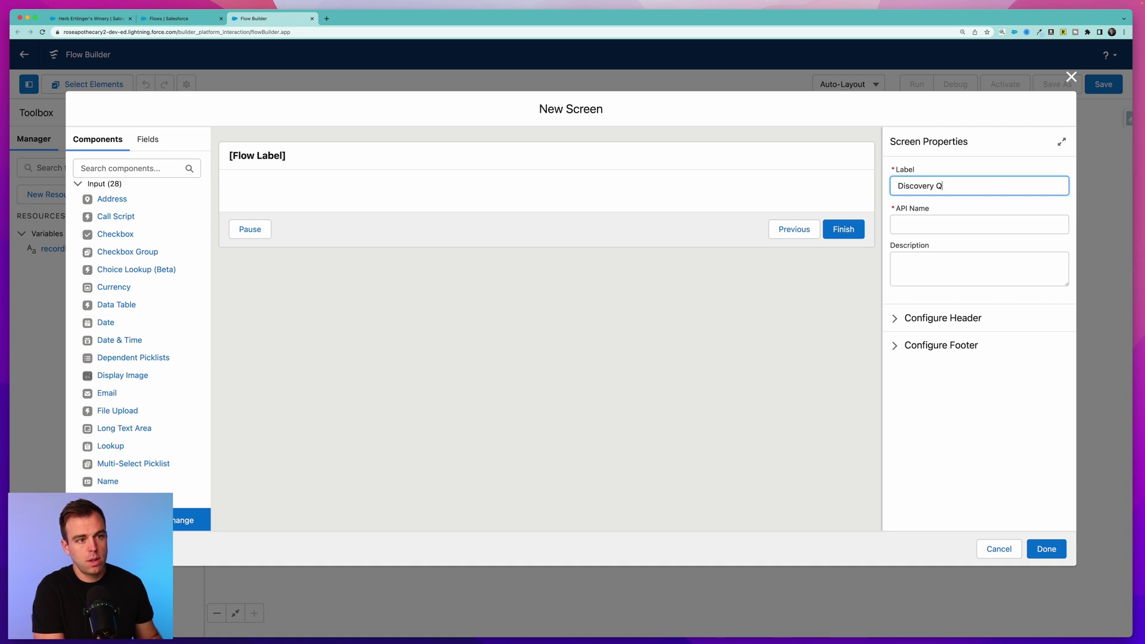
text(uestions)
key(Tab)
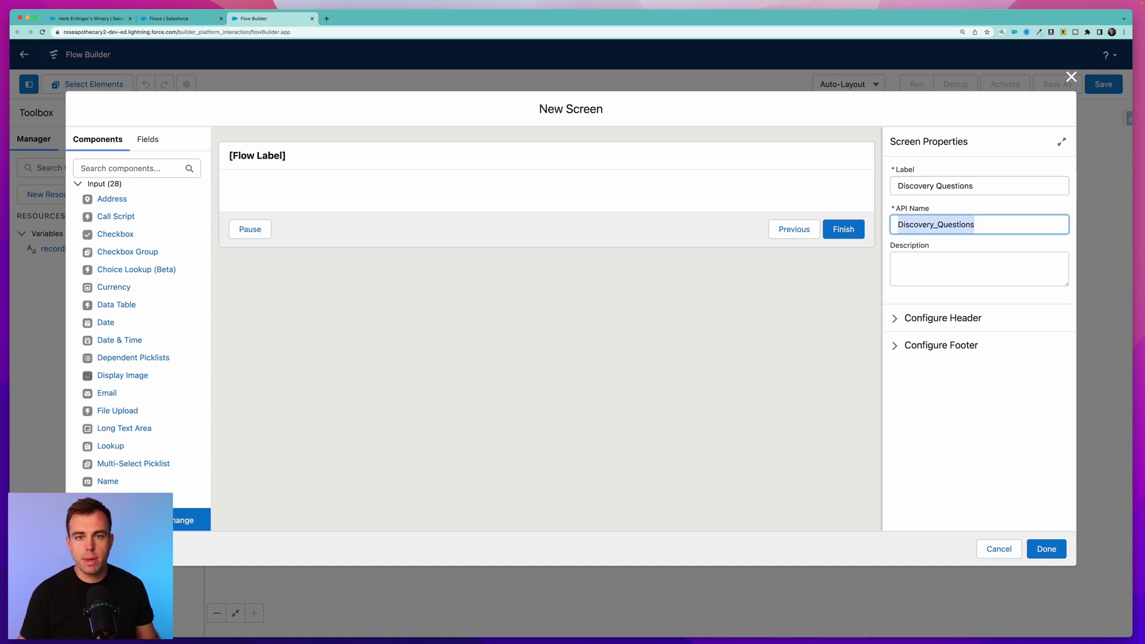
click(933, 266)
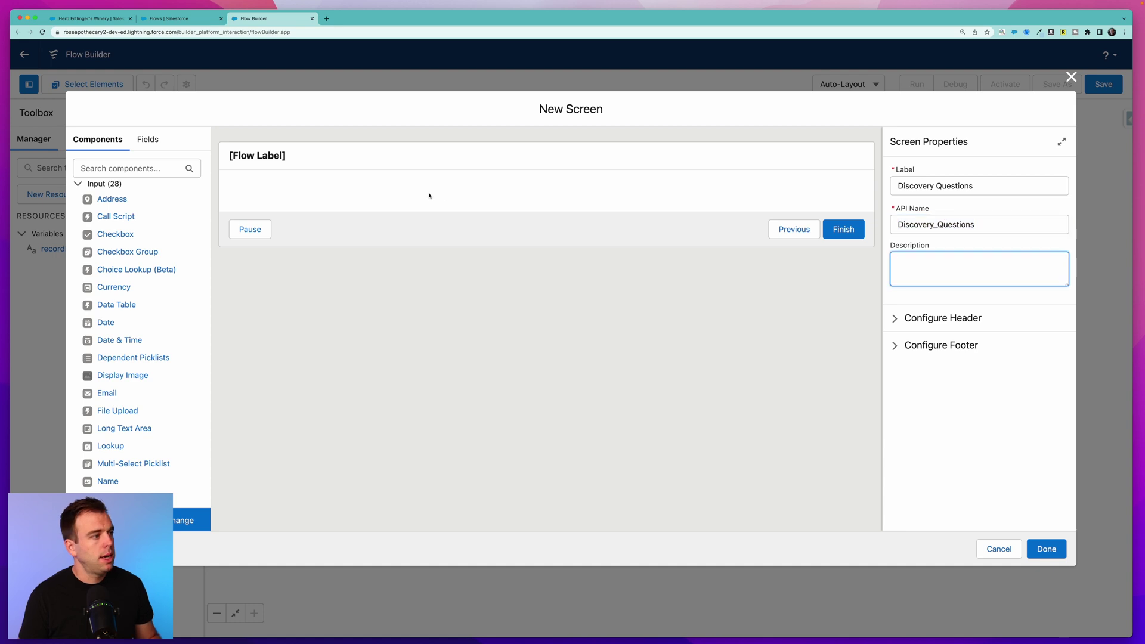
scroll(149, 298, down, 2)
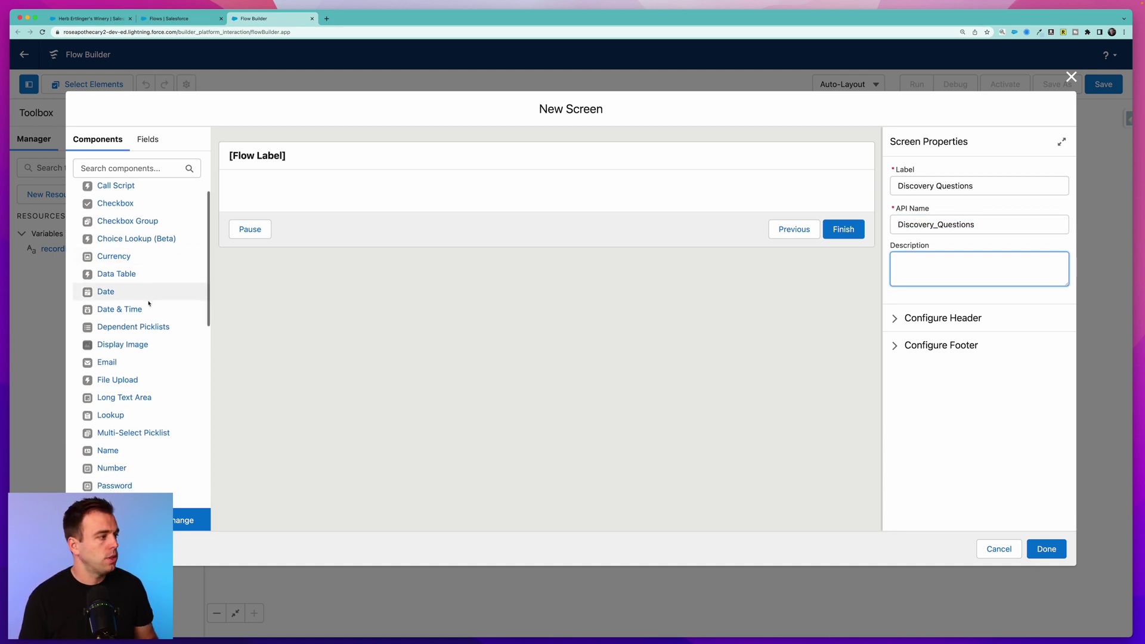
scroll(149, 302, down, 2)
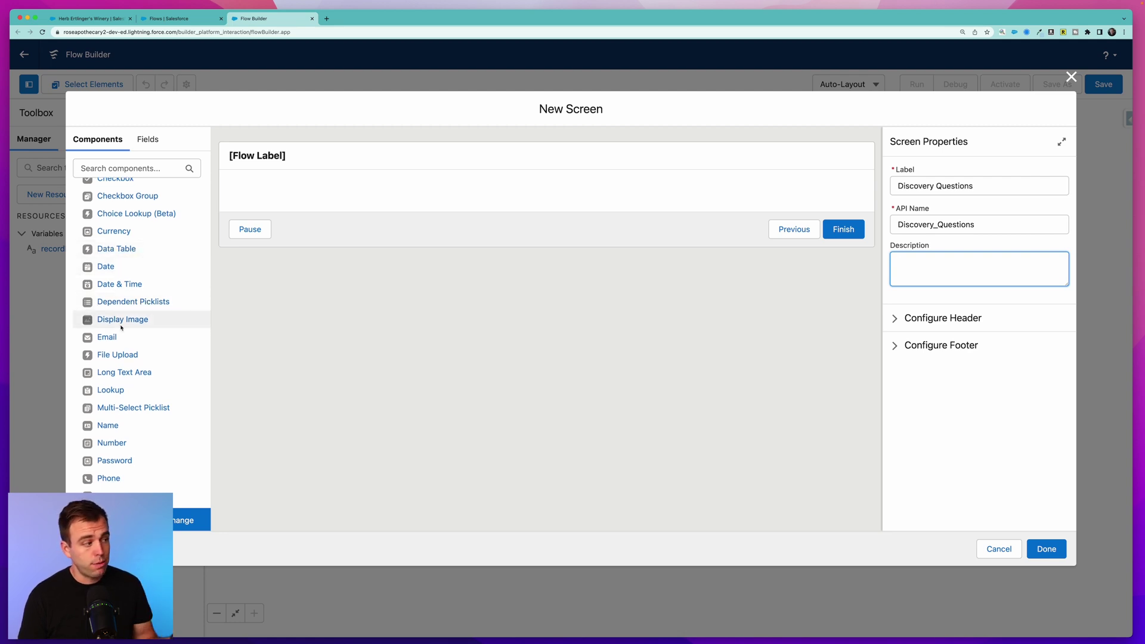
scroll(122, 352, down, 8)
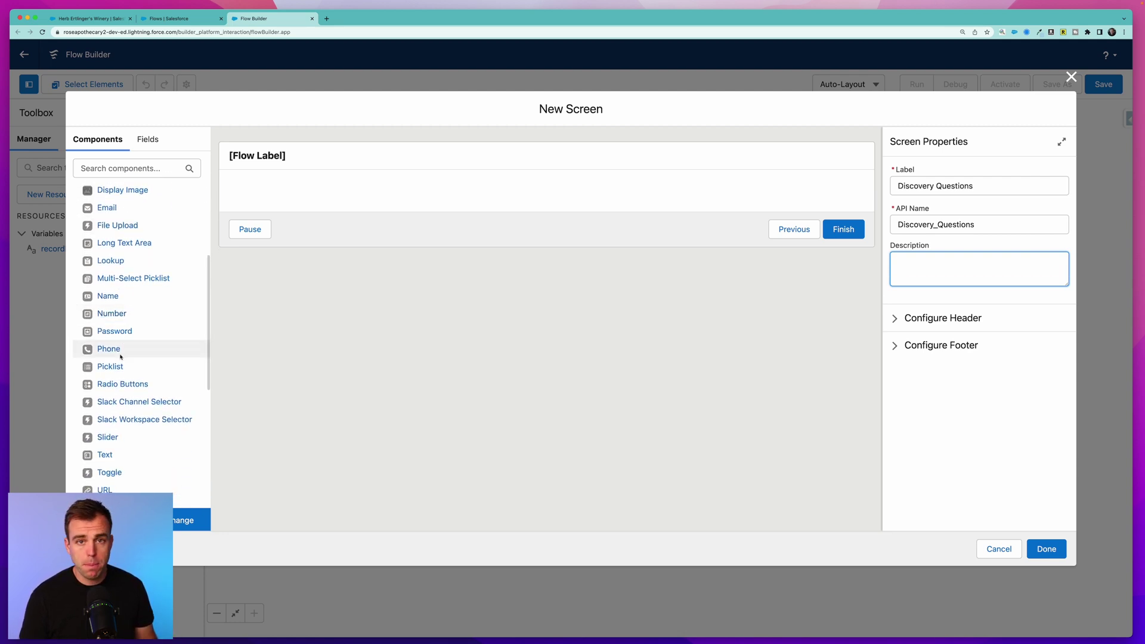
scroll(121, 356, down, 1)
Search for text components and place two Long Text Area questions on the screen.
click(132, 168)
text(text)
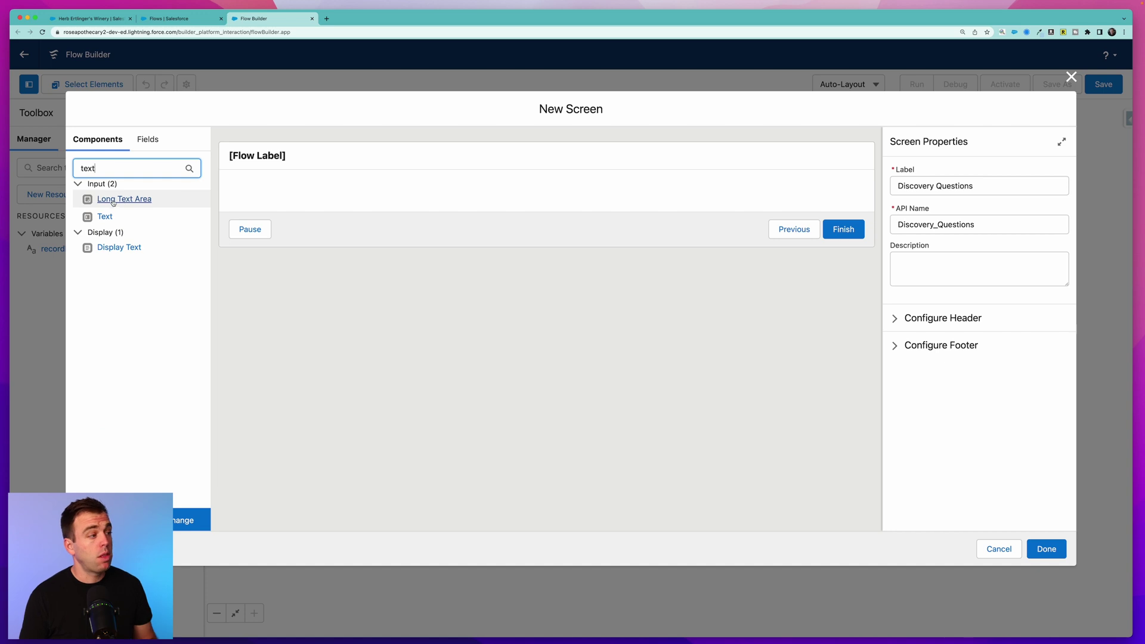
drag(112, 200, 344, 198)
click(961, 180)
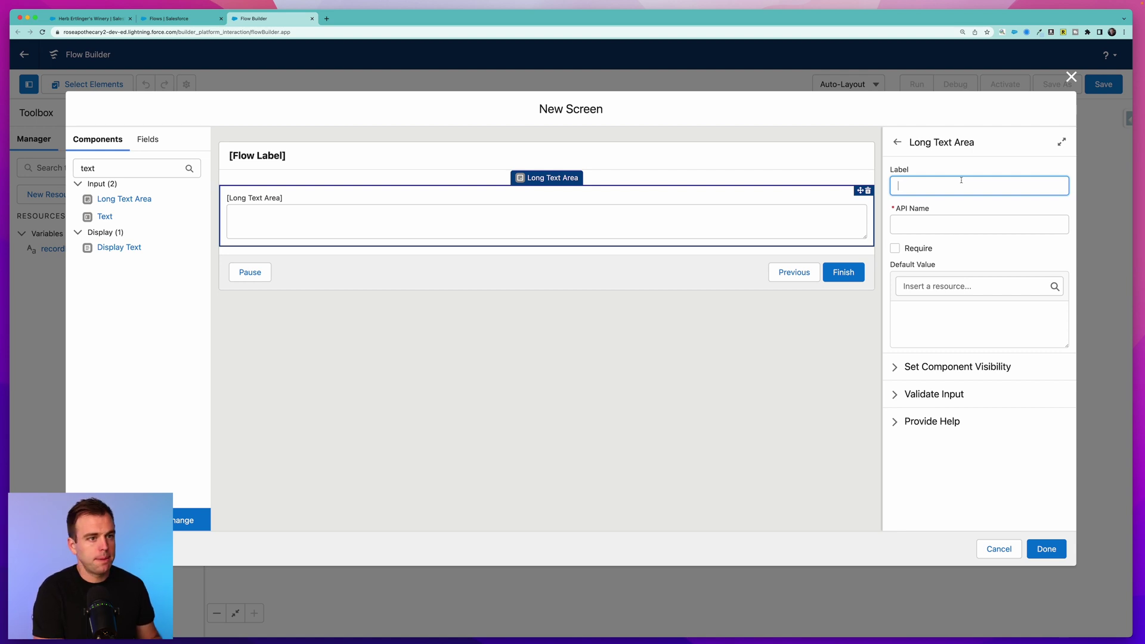
text(What are the biggest challenges you're facin)
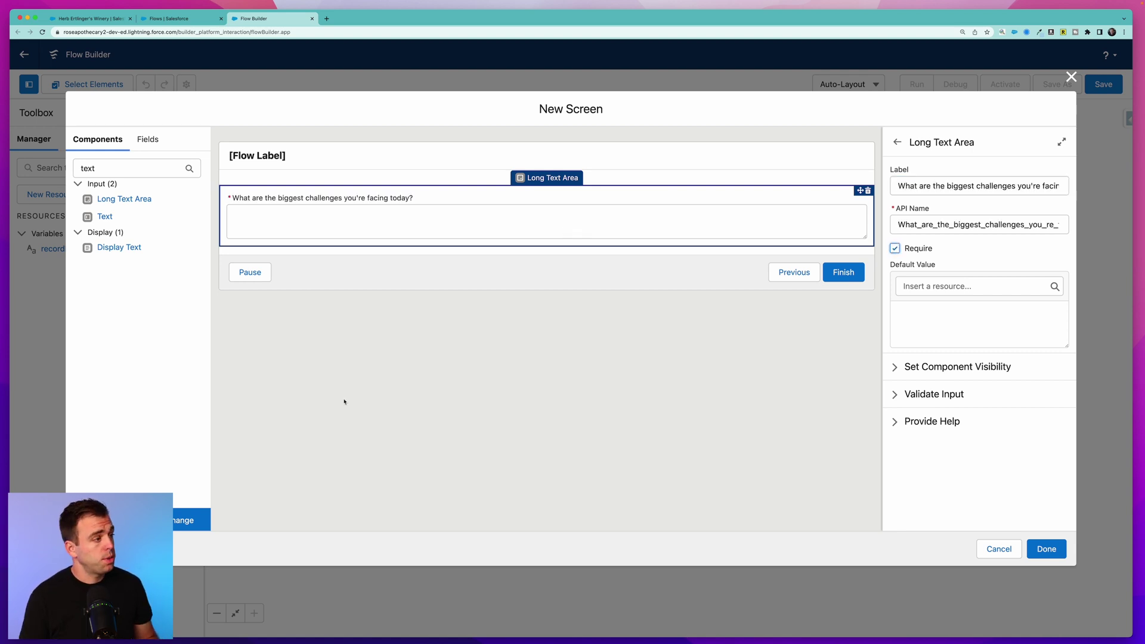
drag(127, 201, 408, 272)
Label the challenges and bottom-line questions, make both required, and save the screen.
click(926, 192)
text(If you were able to solve that challenge how would that impact you bottom line?)
click(999, 248)
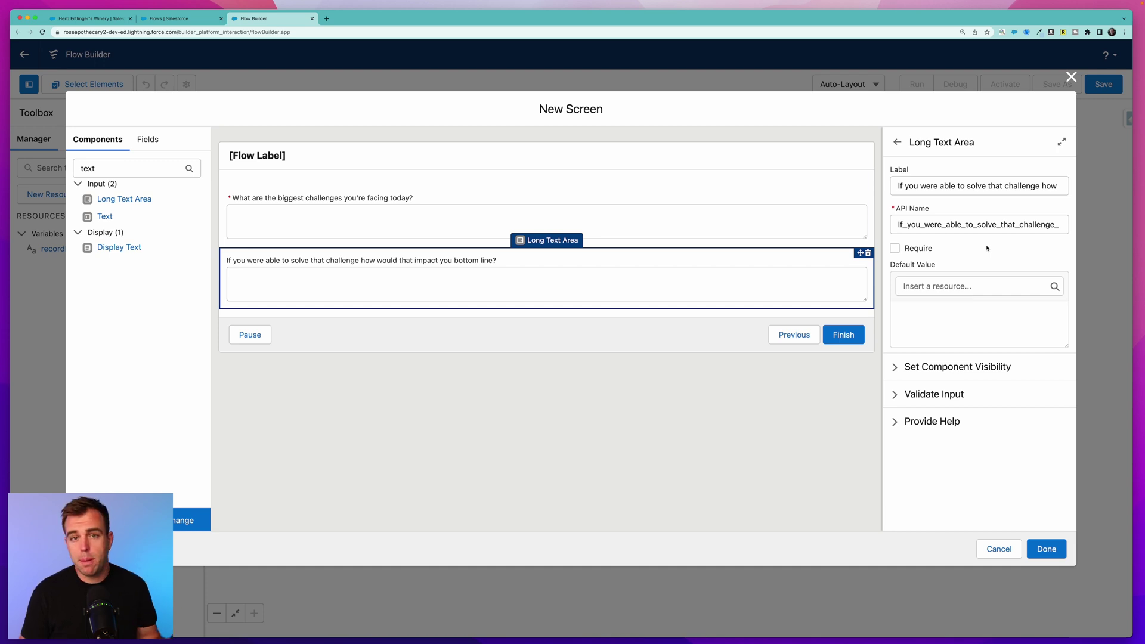
click(895, 248)
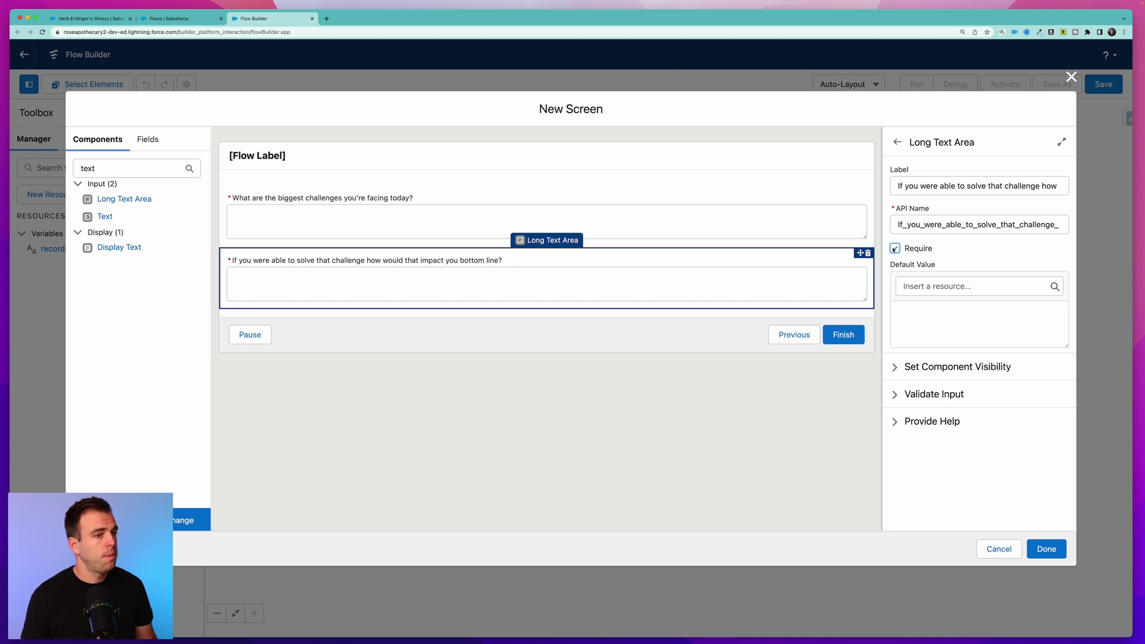
click(913, 322)
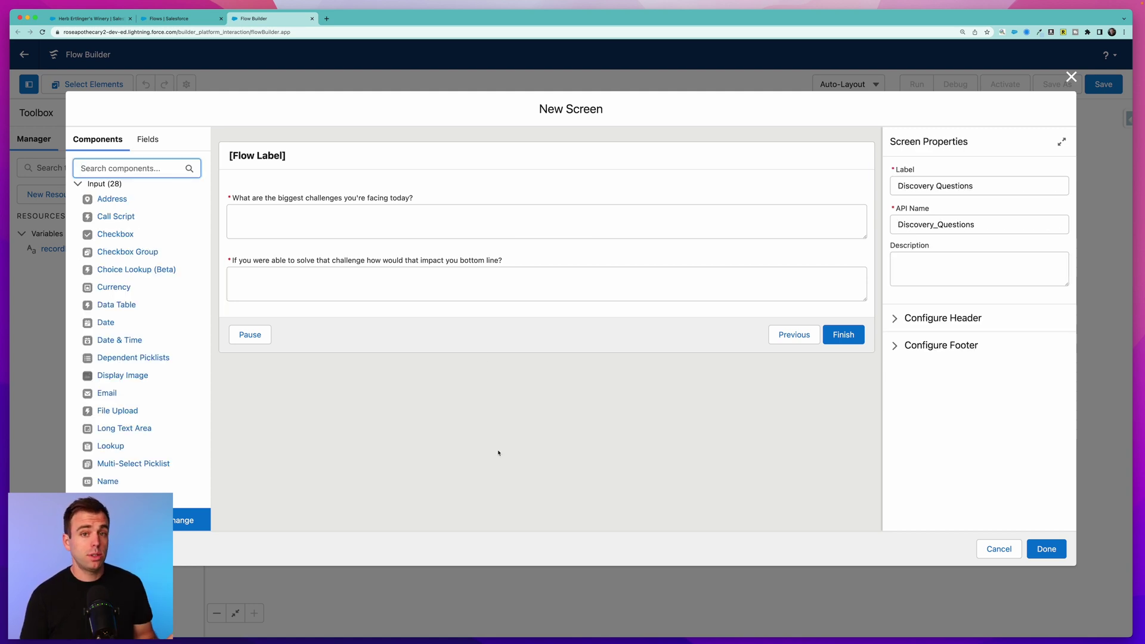
click(498, 452)
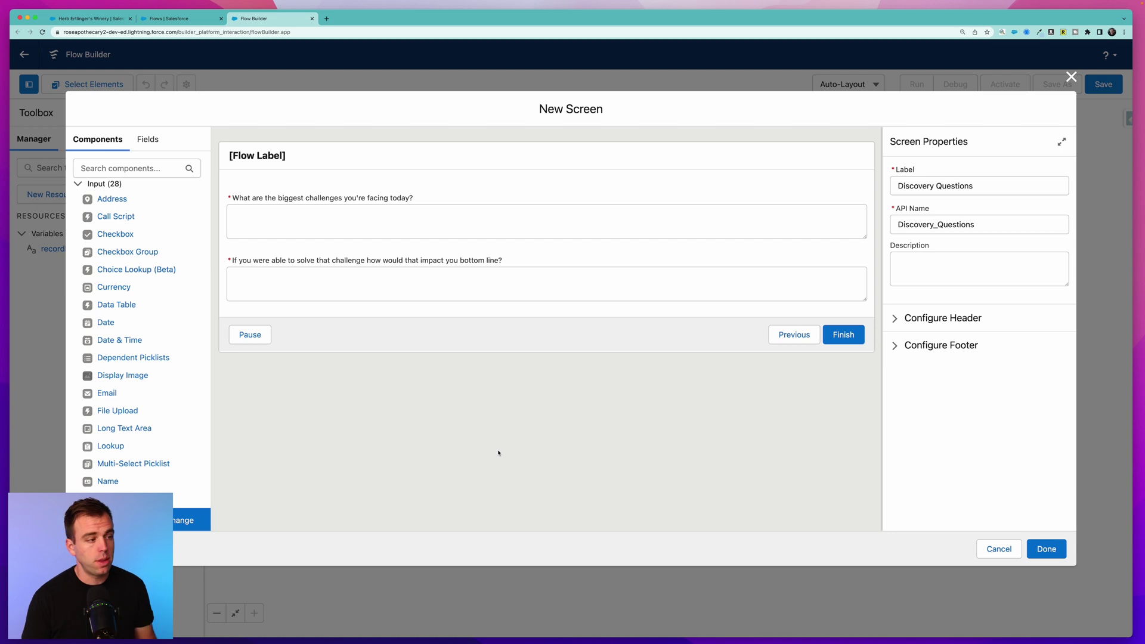
click(1047, 549)
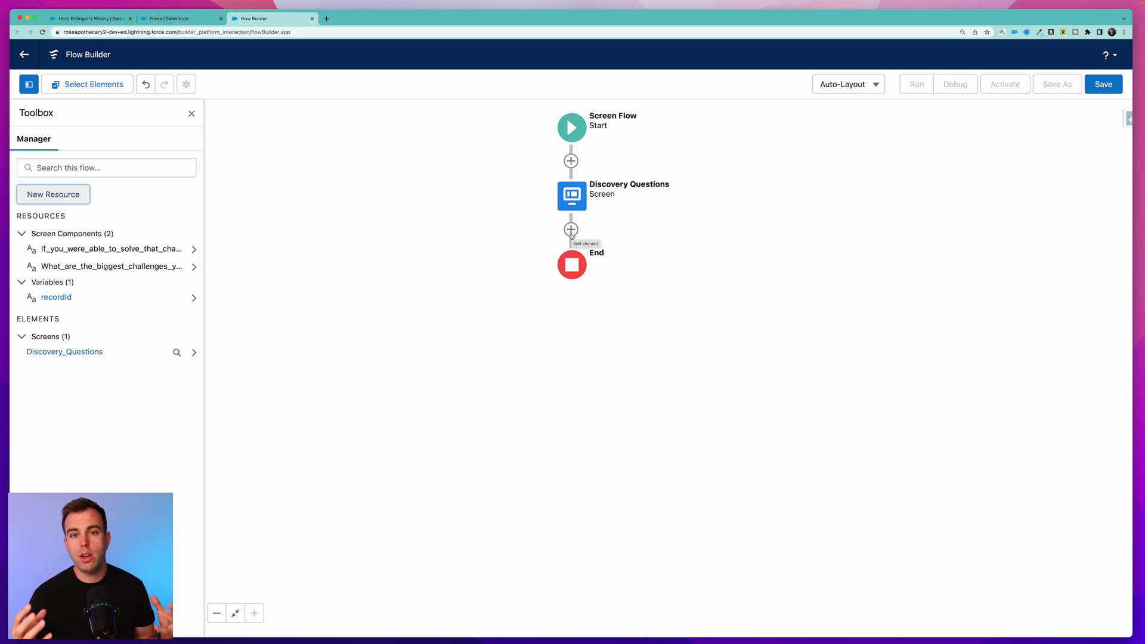
Add a Create Records element labelled 'Create Note' after the Discovery Questions screen.
click(571, 230)
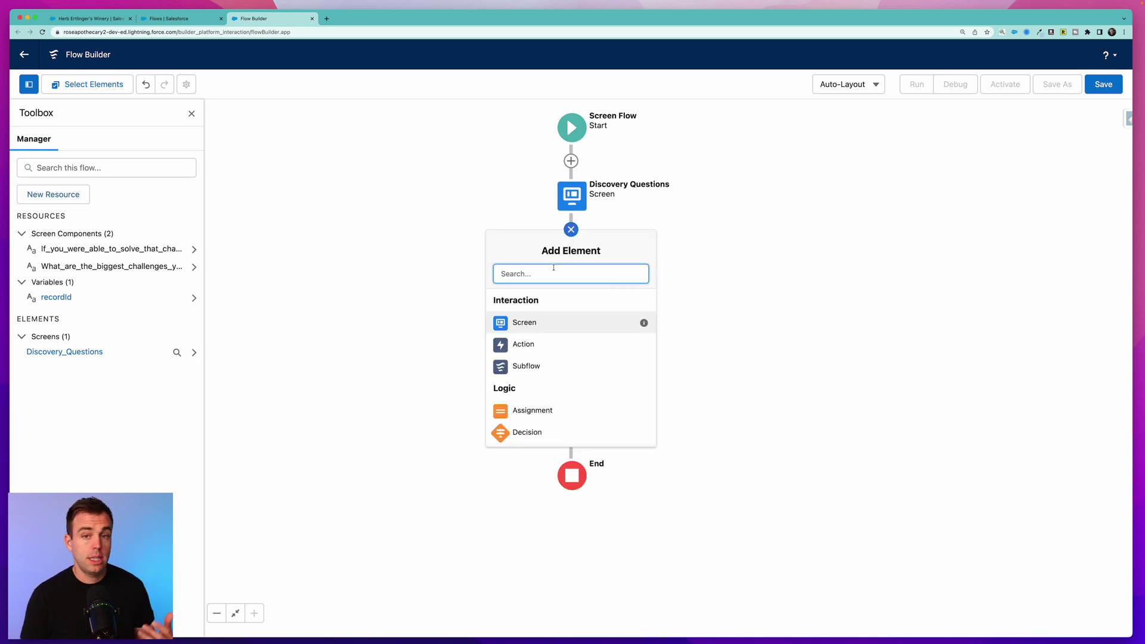
text(create)
click(540, 300)
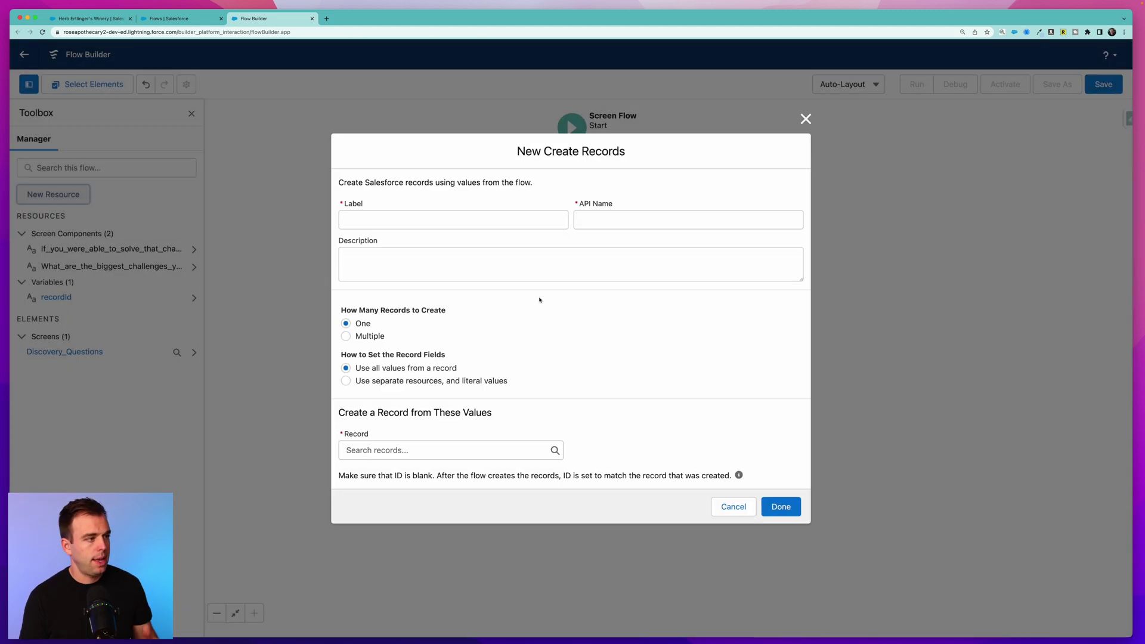
text(Create Note)
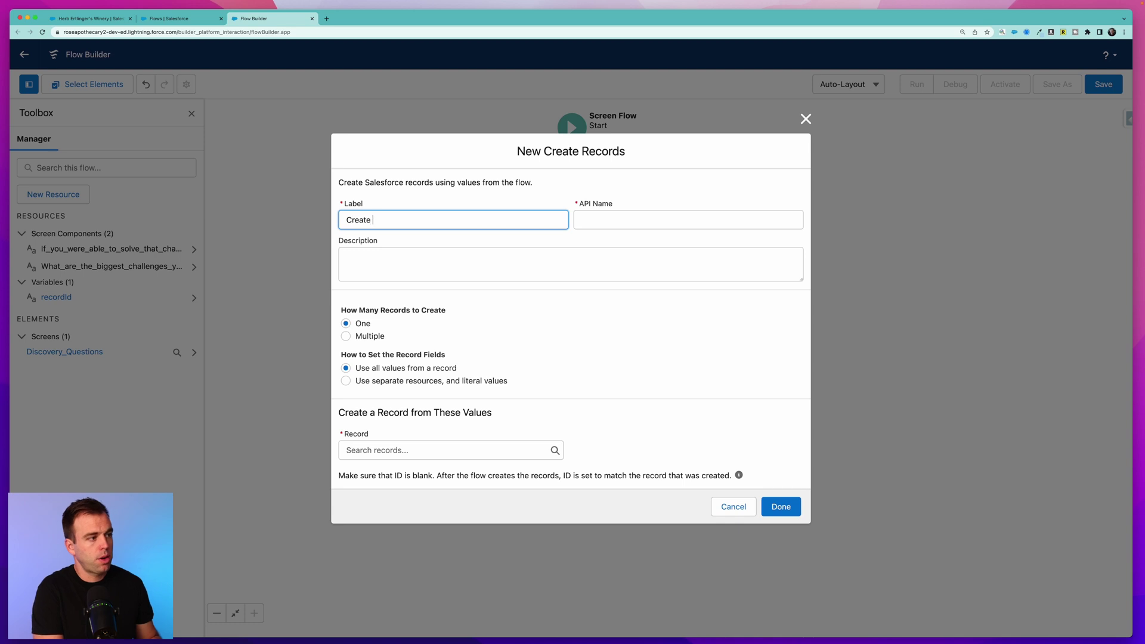
key(Tab)
key(Tab)
Have it create one Note record from separate resources and literal values.
click(357, 369)
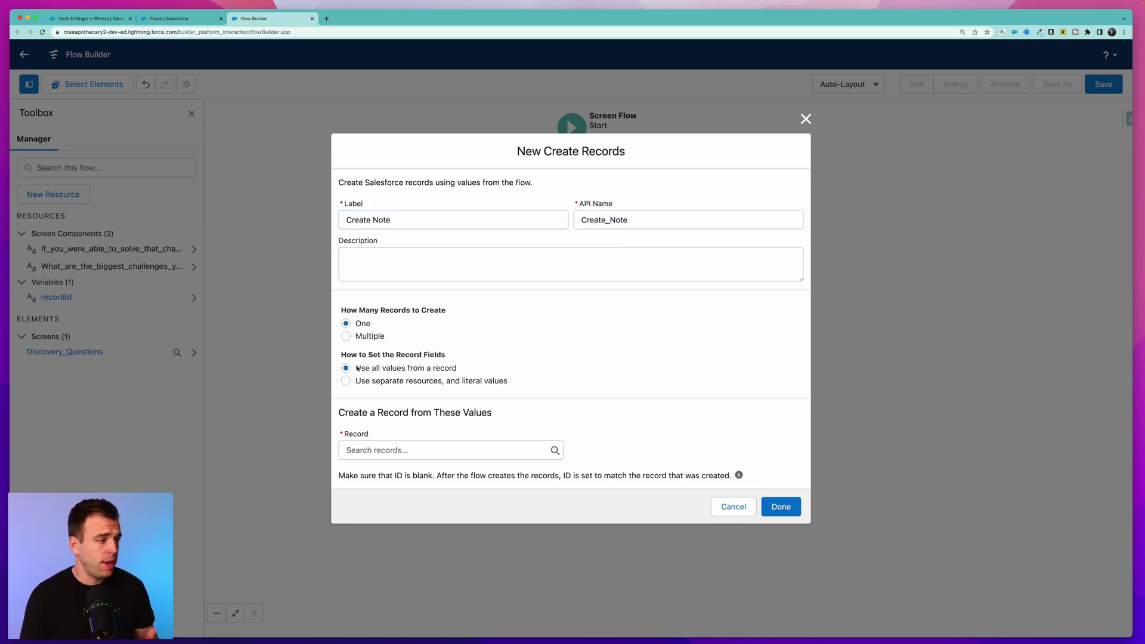
click(349, 382)
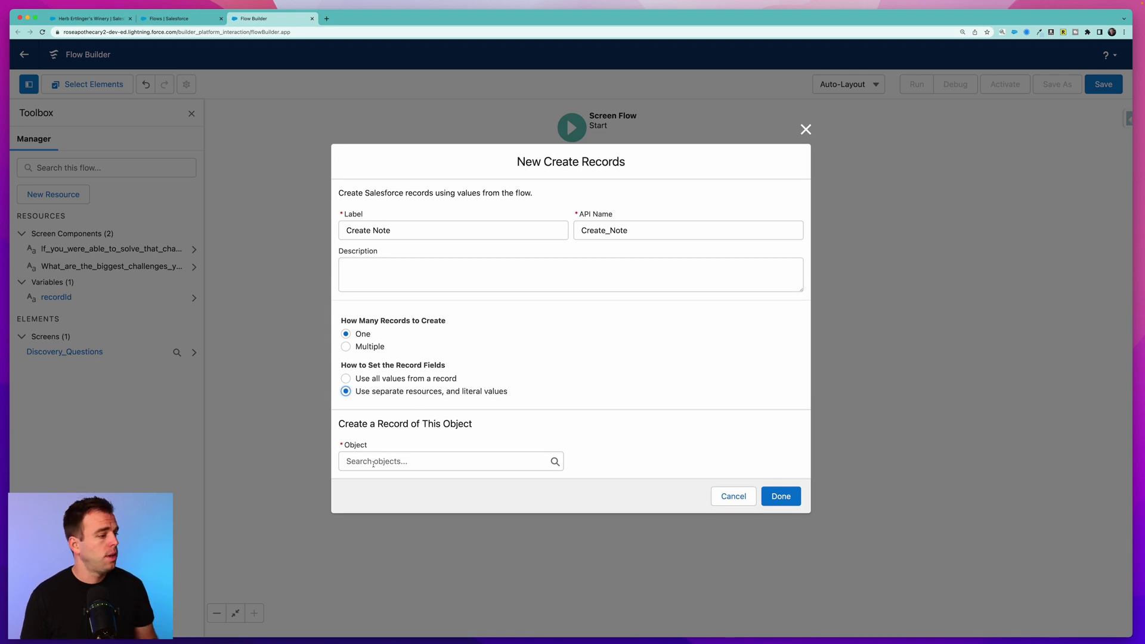
click(395, 461)
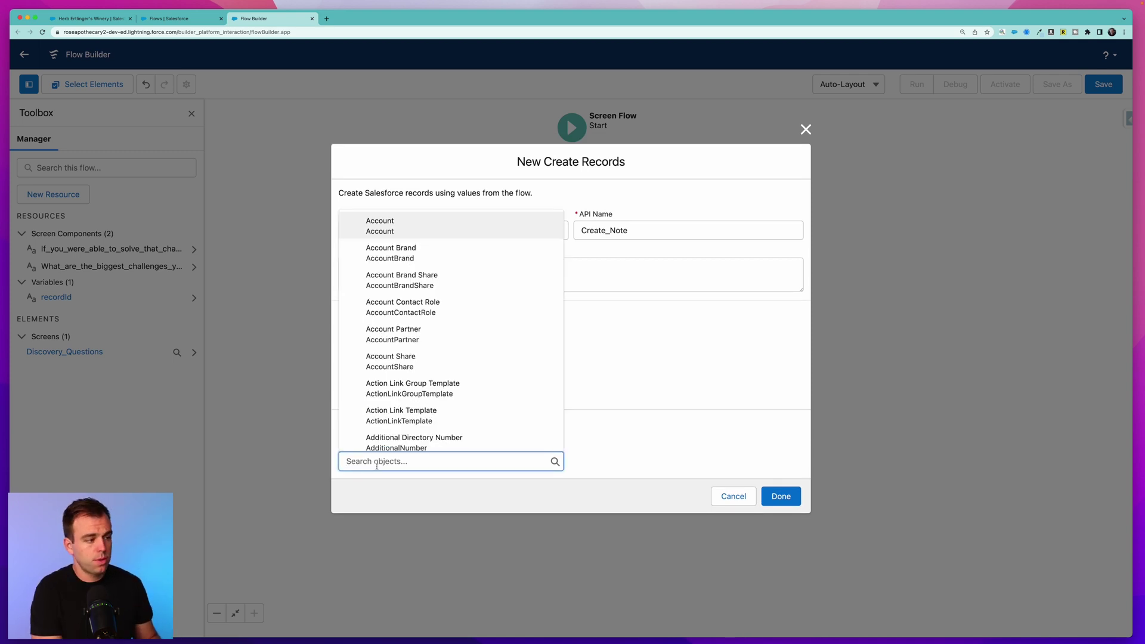
text(note)
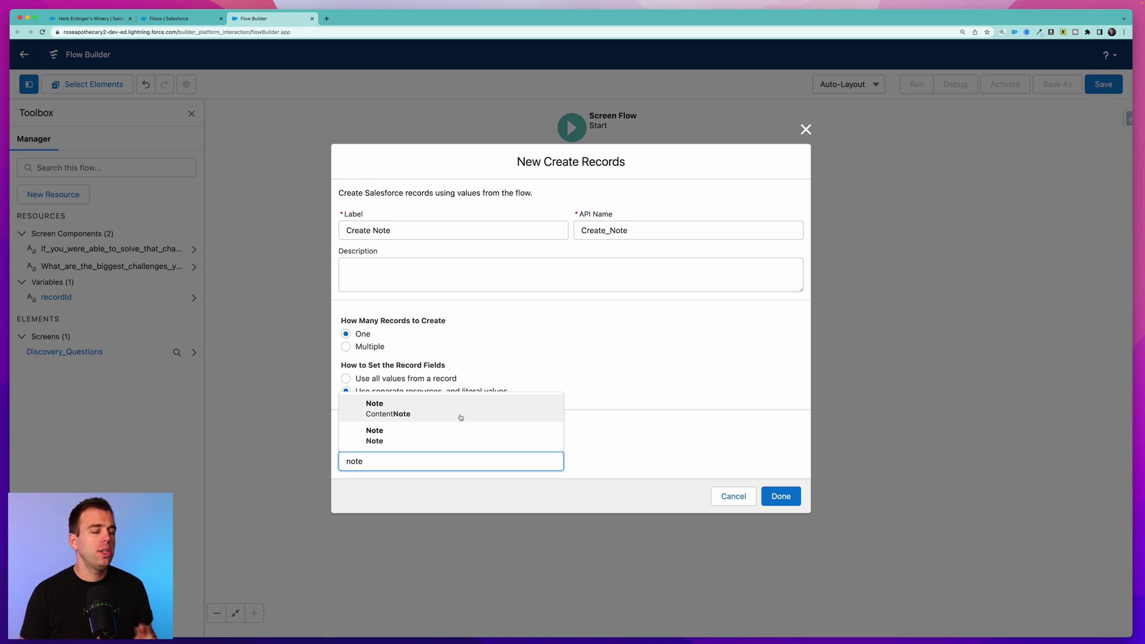
click(461, 418)
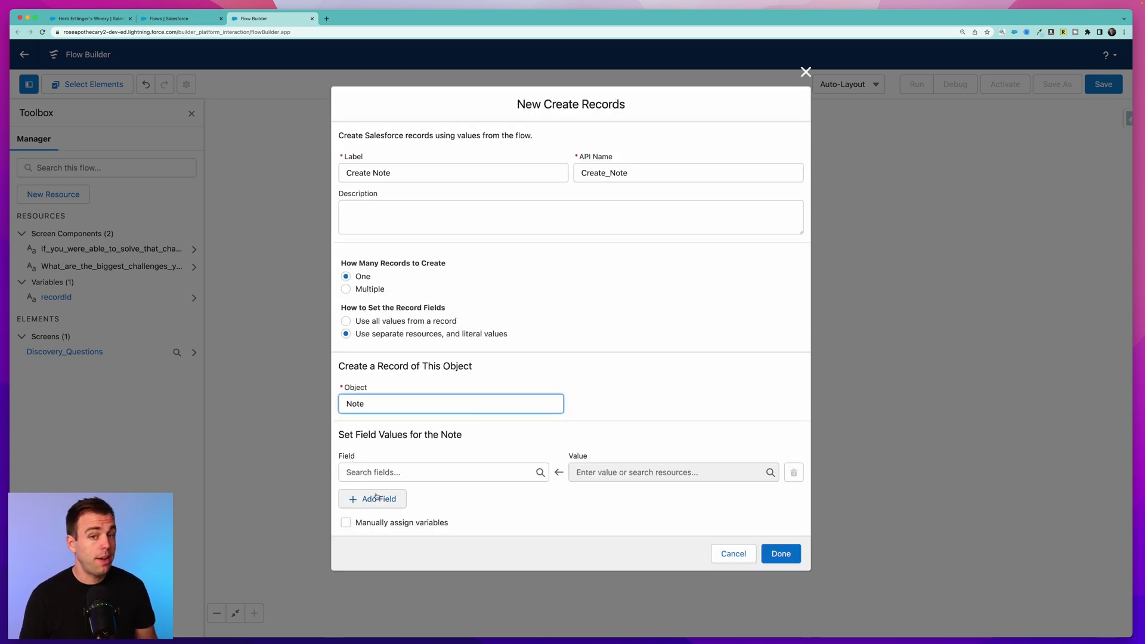
Set the Note Title to 'Discovery Notes' and add a Content field backed by a new resource.
click(383, 477)
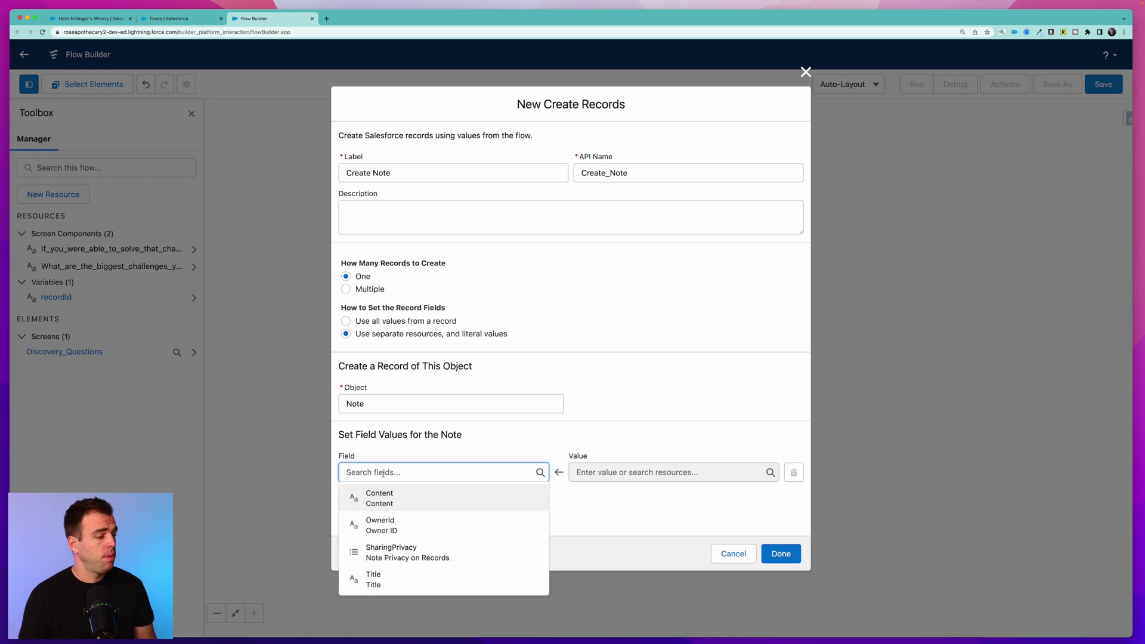
click(403, 577)
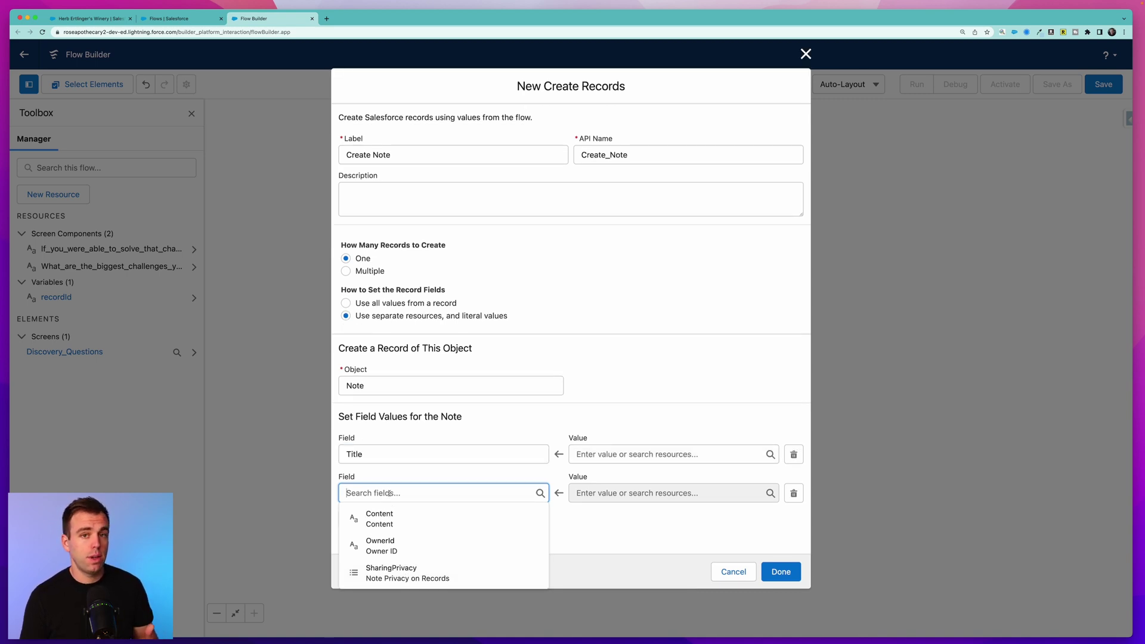
click(379, 518)
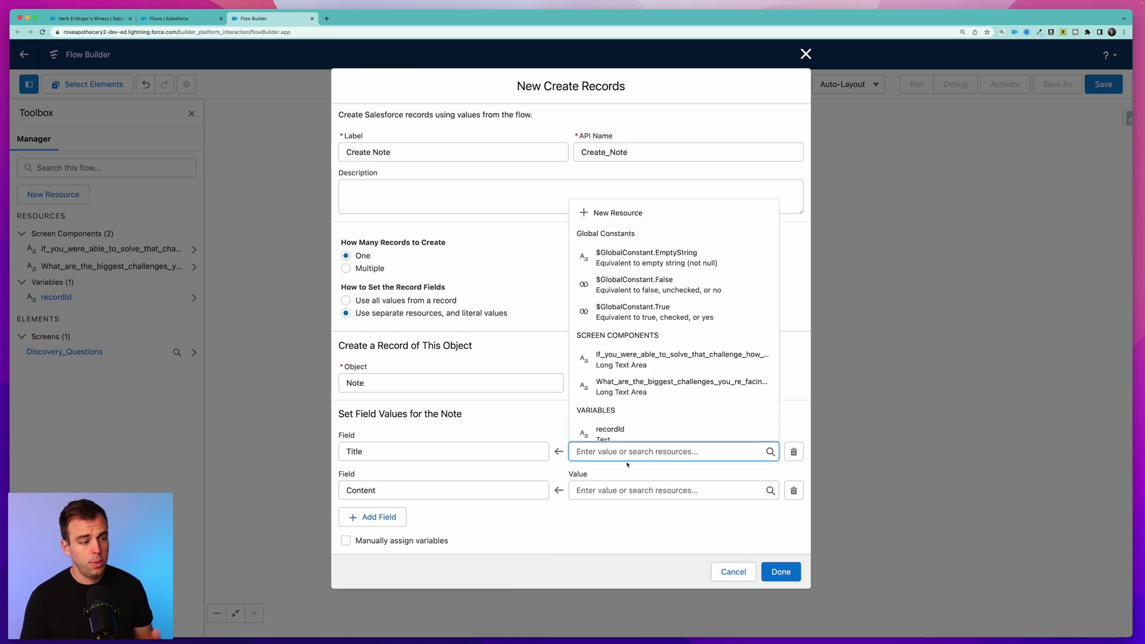
text(Dis)
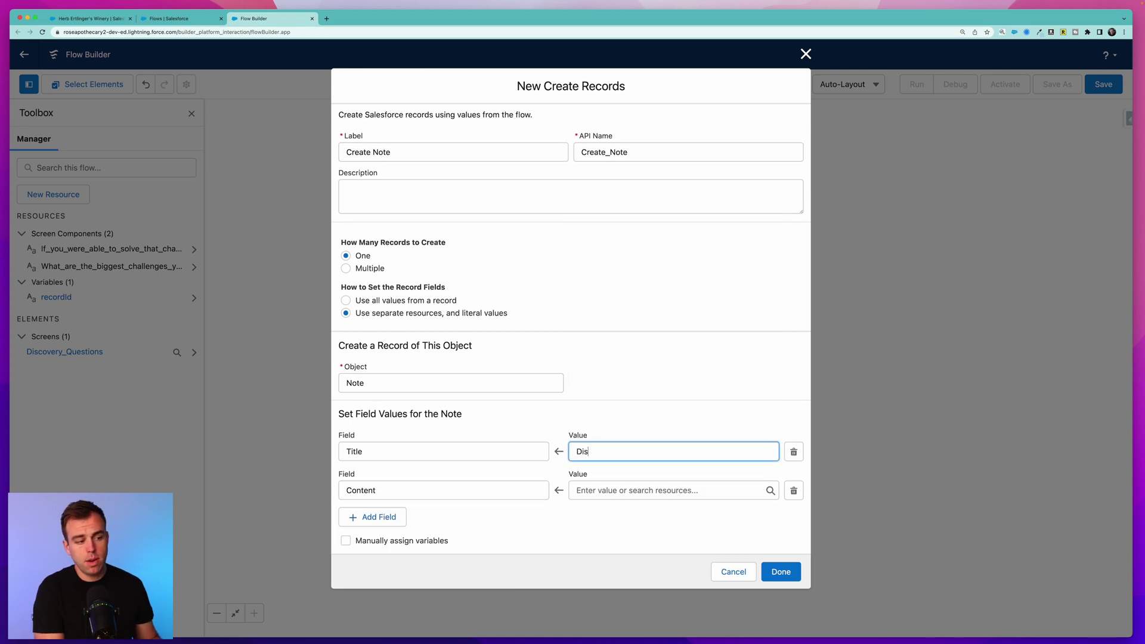
text(covery Notes)
click(626, 492)
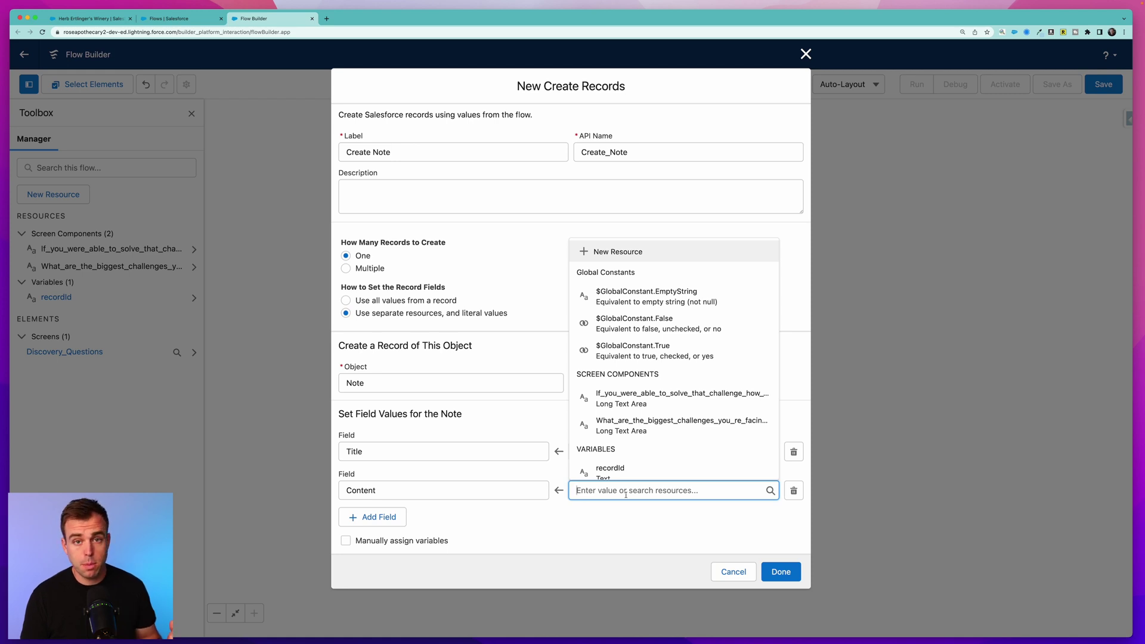
click(656, 255)
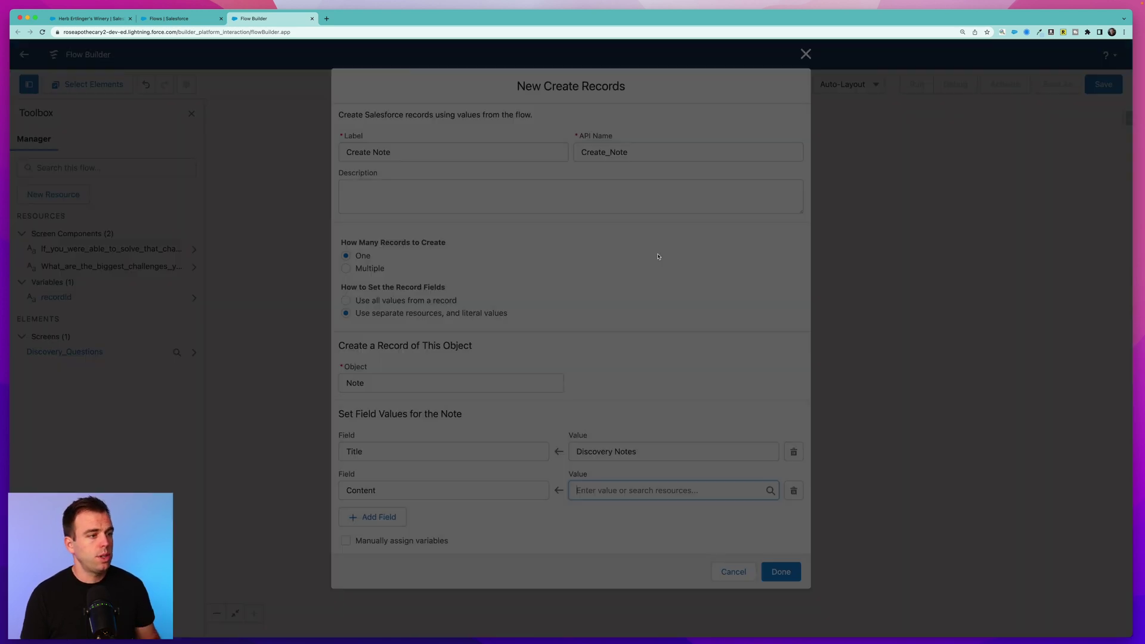
Create Text Template DiscoveryNoteTemplate and insert the bottom-line answer into its body.
click(427, 290)
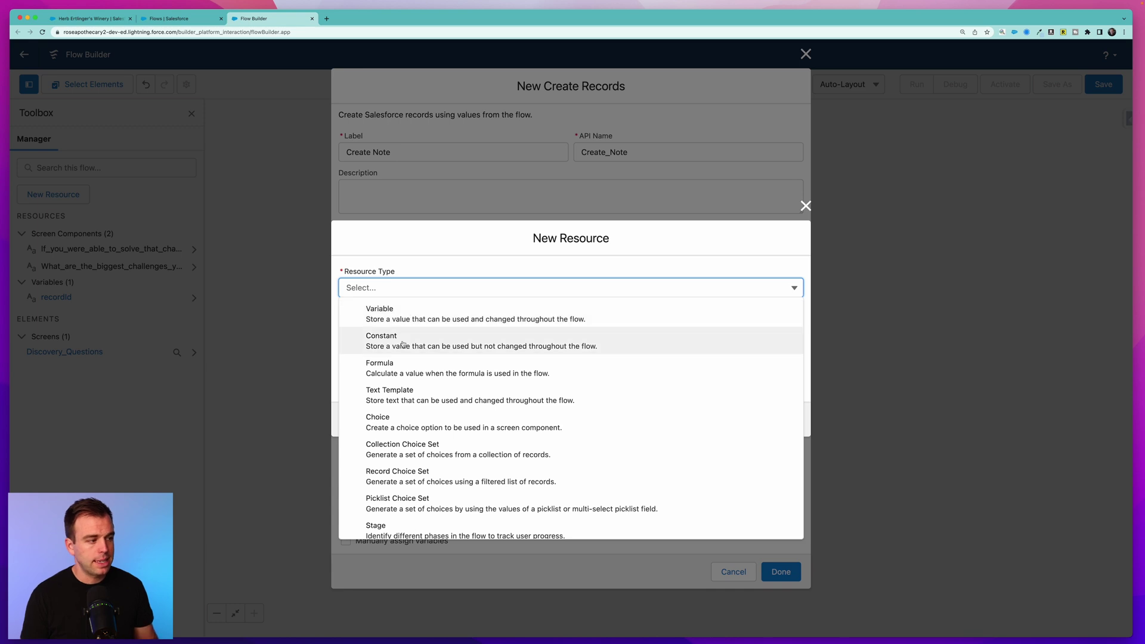
click(411, 396)
click(472, 264)
text(DiscoveryNoteTemplate)
click(419, 404)
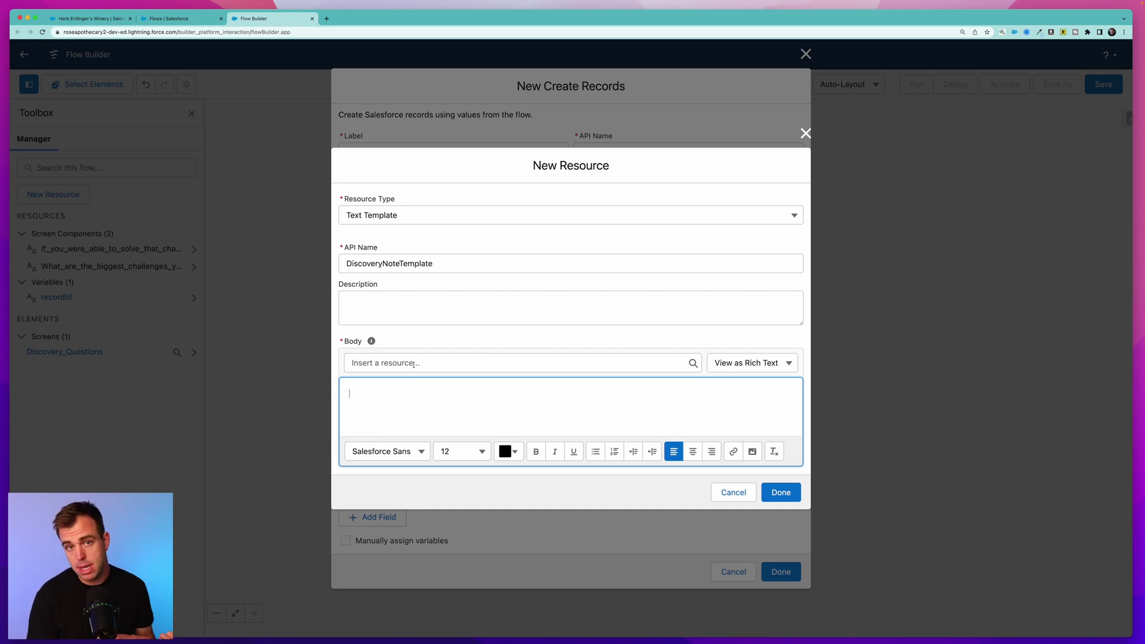
click(414, 363)
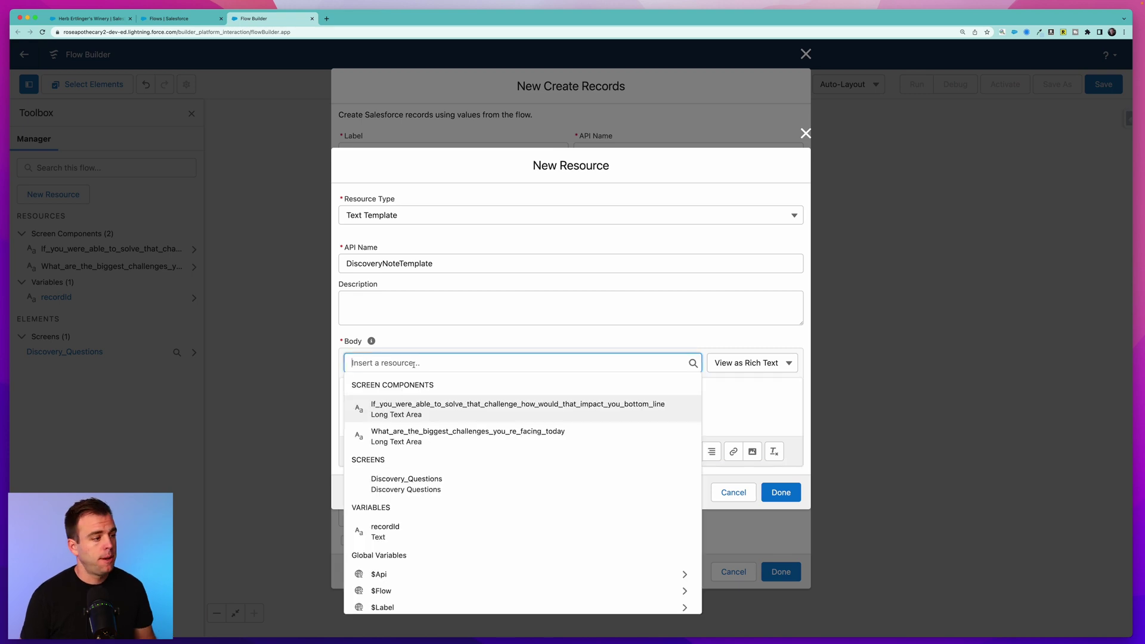
click(425, 411)
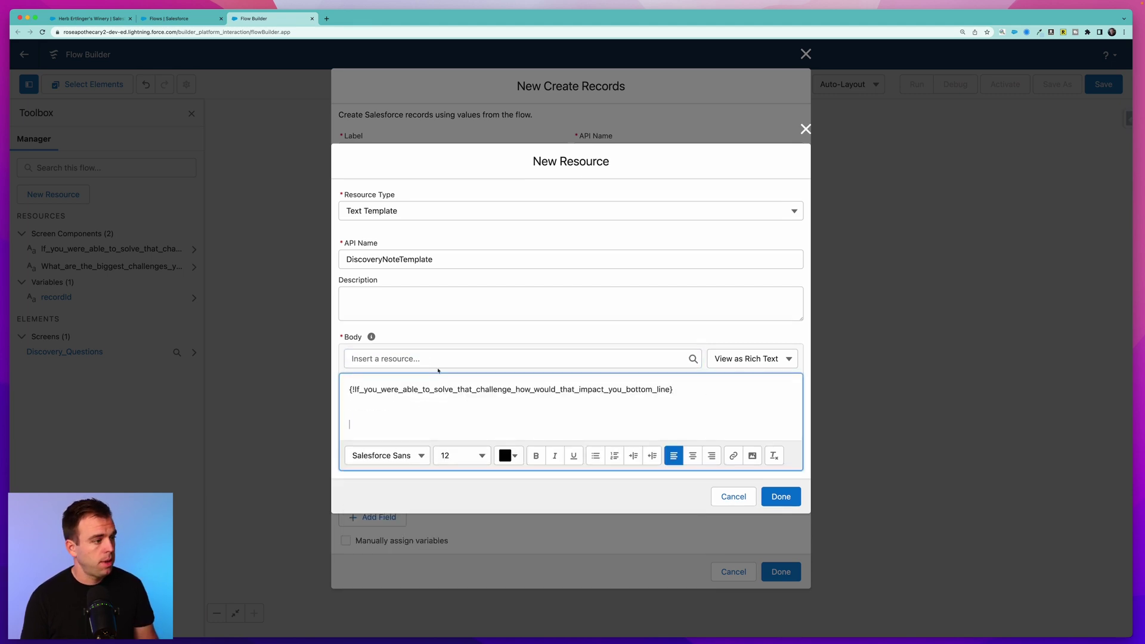
Insert the biggest-challenges answer and move that question to the top of the body.
click(417, 363)
click(417, 425)
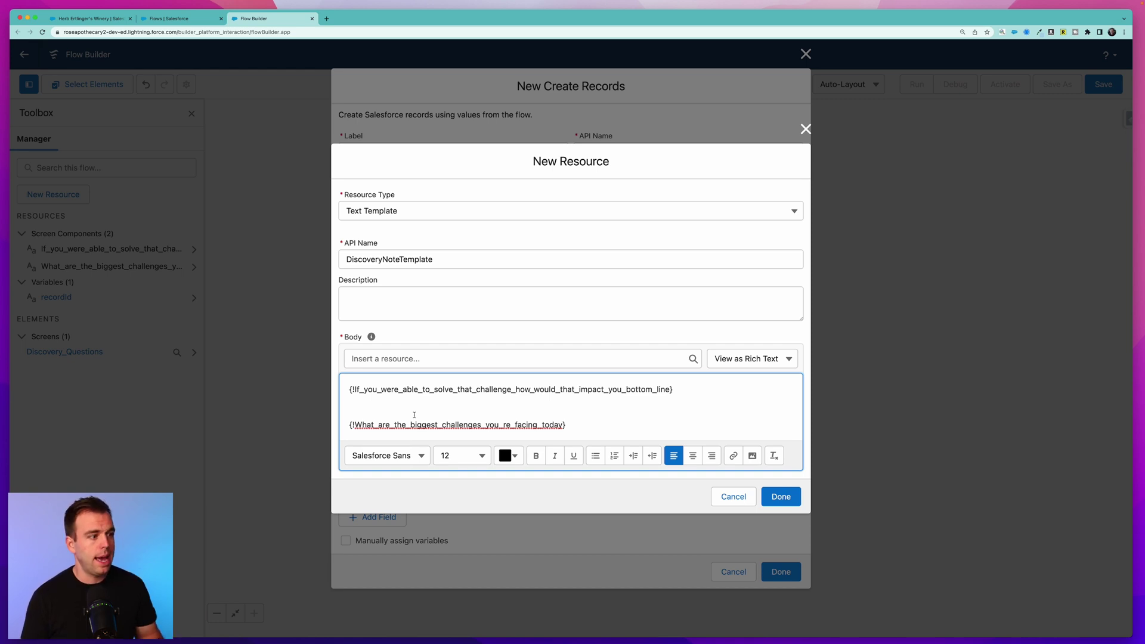
key(Return)
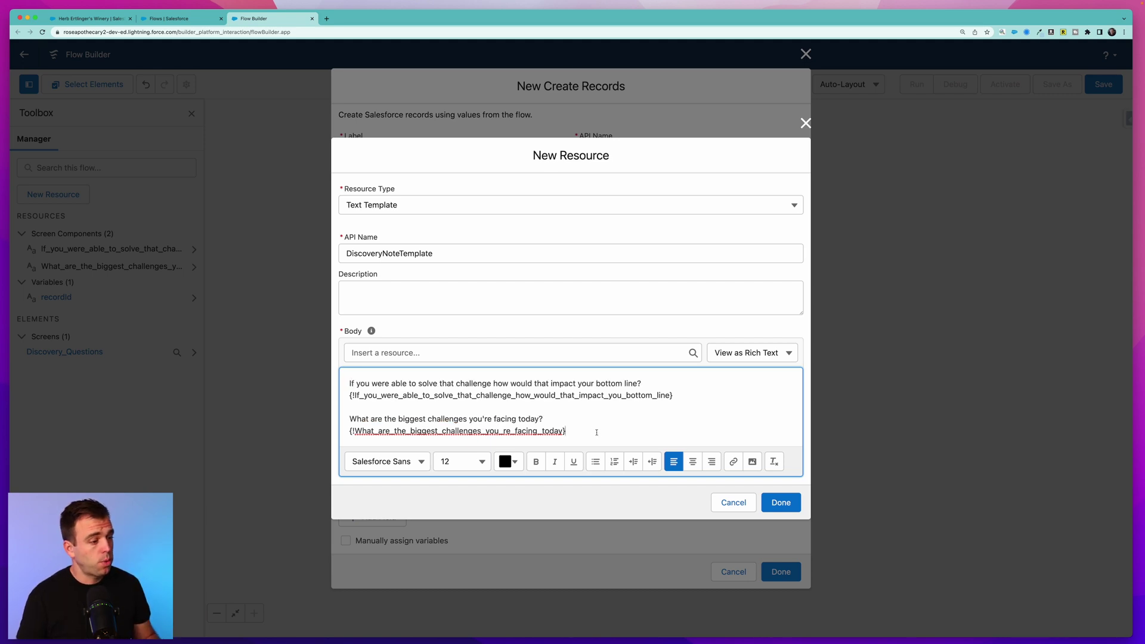
drag(597, 432, 346, 415)
key(ctrl+c)
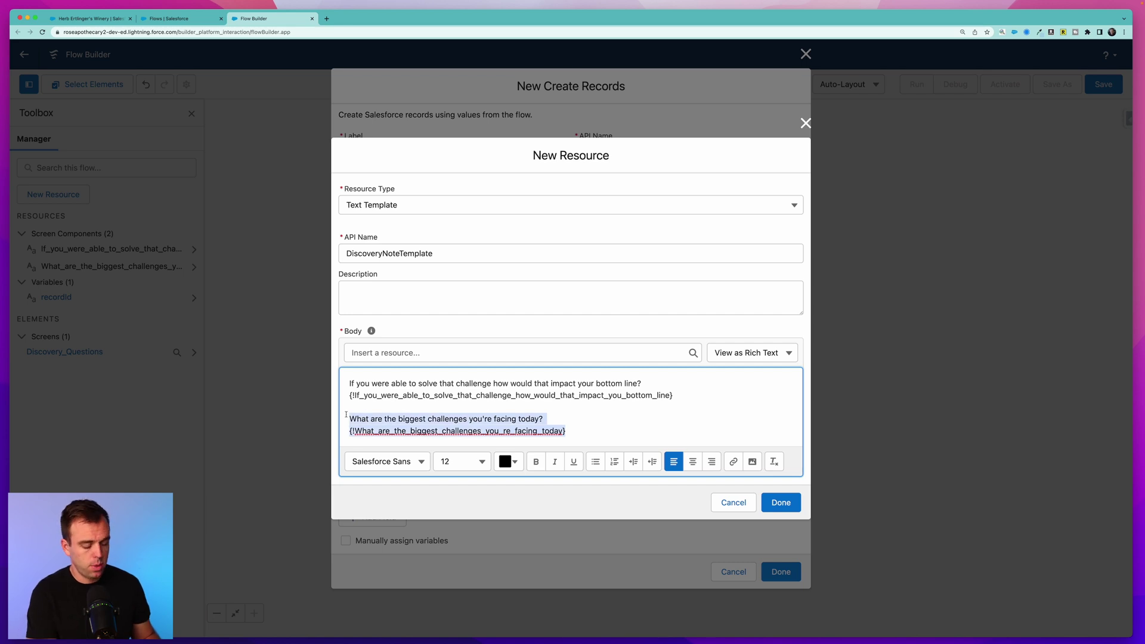
key(BackSpace)
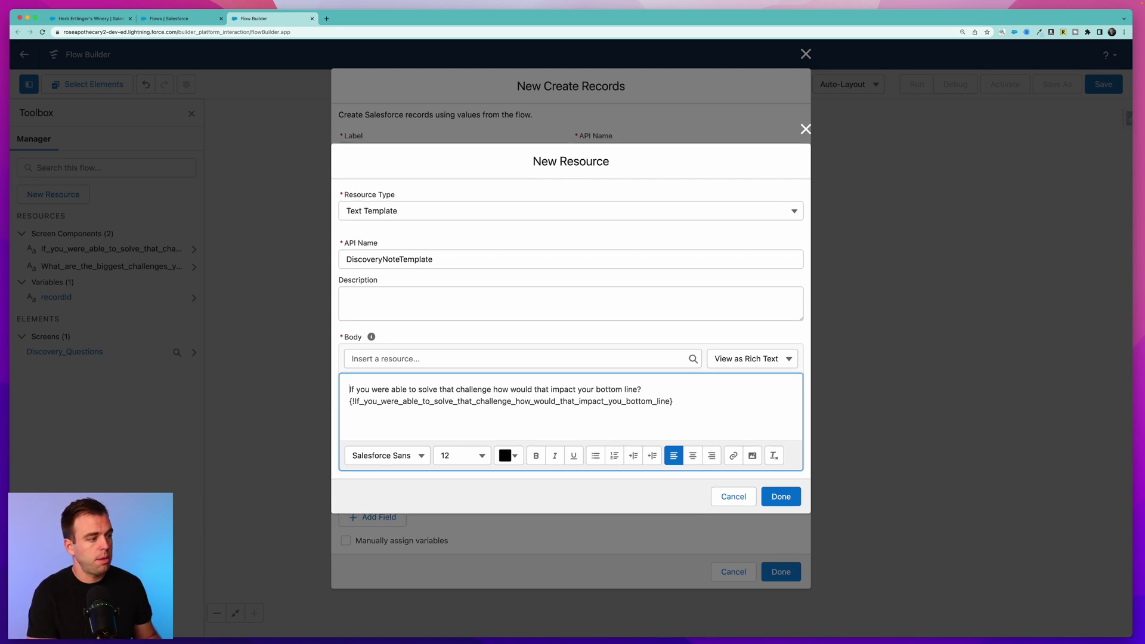
key(Return)
key(Up)
key(ctrl+v)
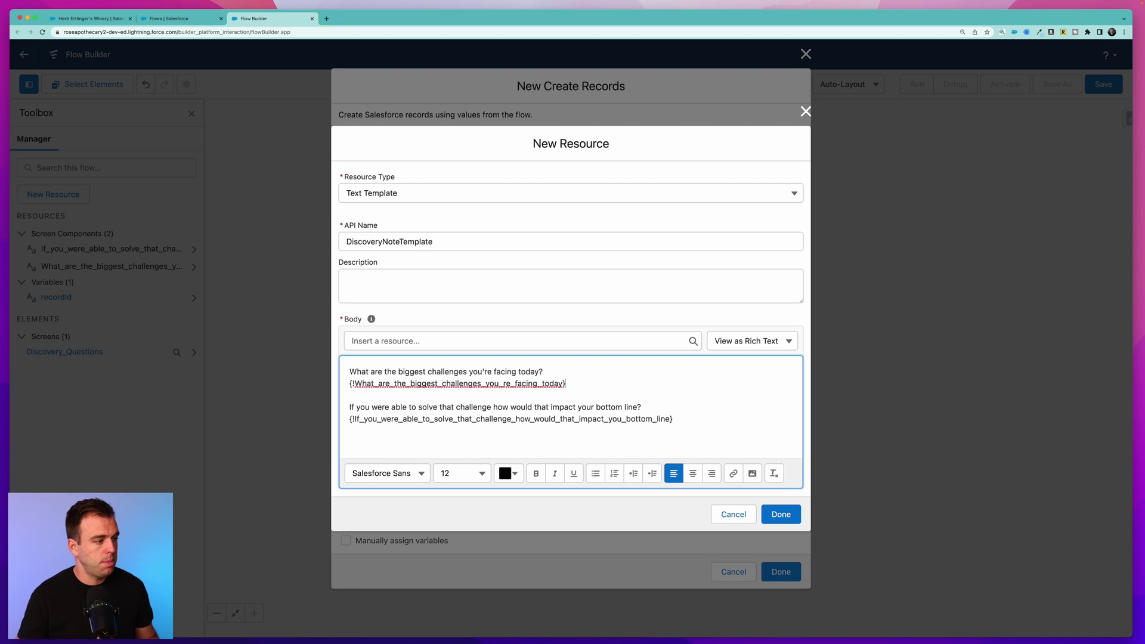
Bold the question line and save the template as the Note content.
triple_click(450, 371)
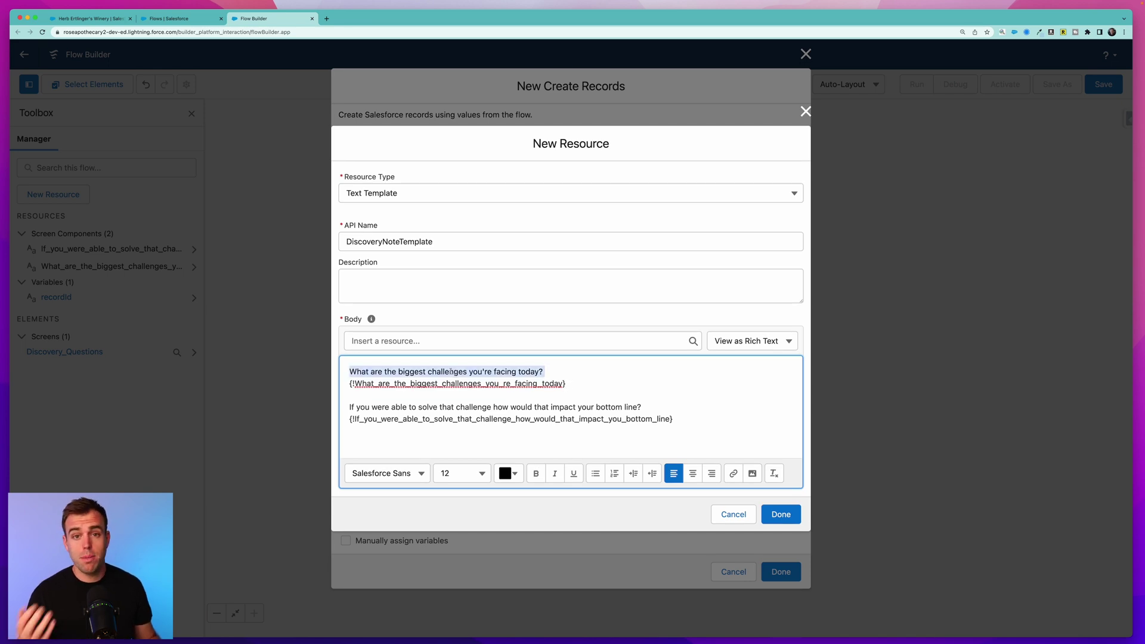
key(super+b)
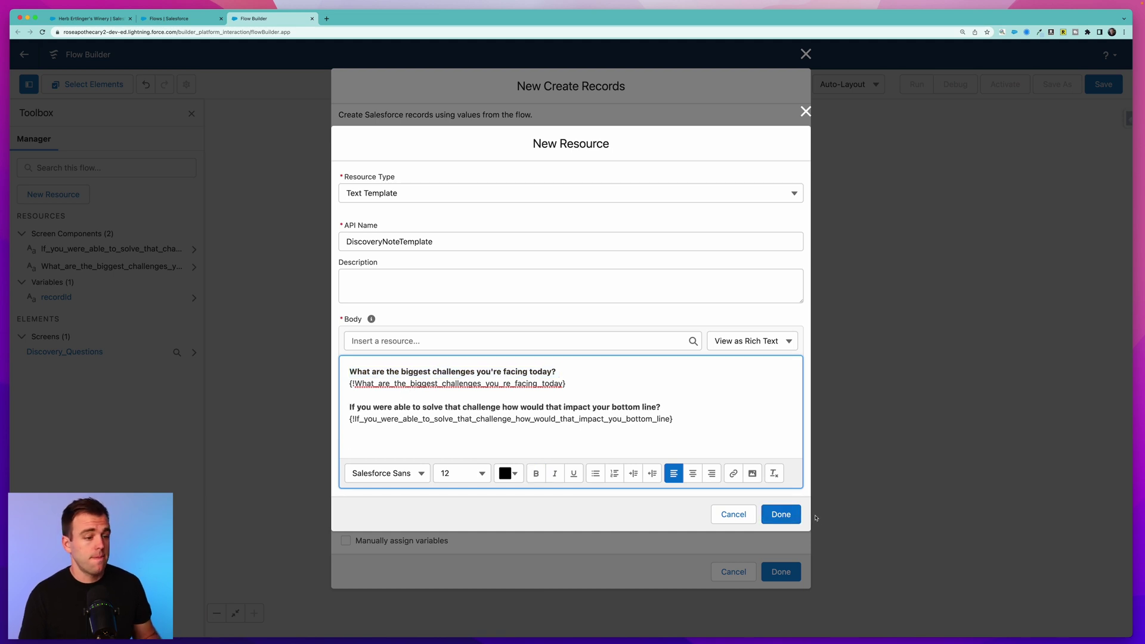
click(779, 514)
Save the Create Note step and add a second Create Records element after it.
click(782, 572)
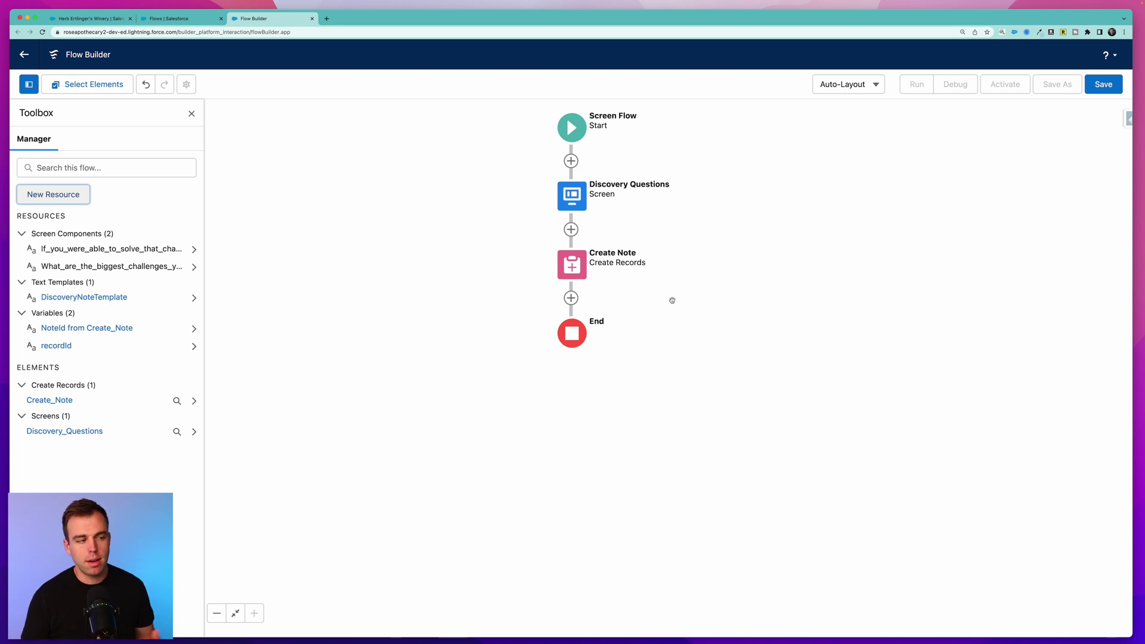
click(569, 300)
text(create)
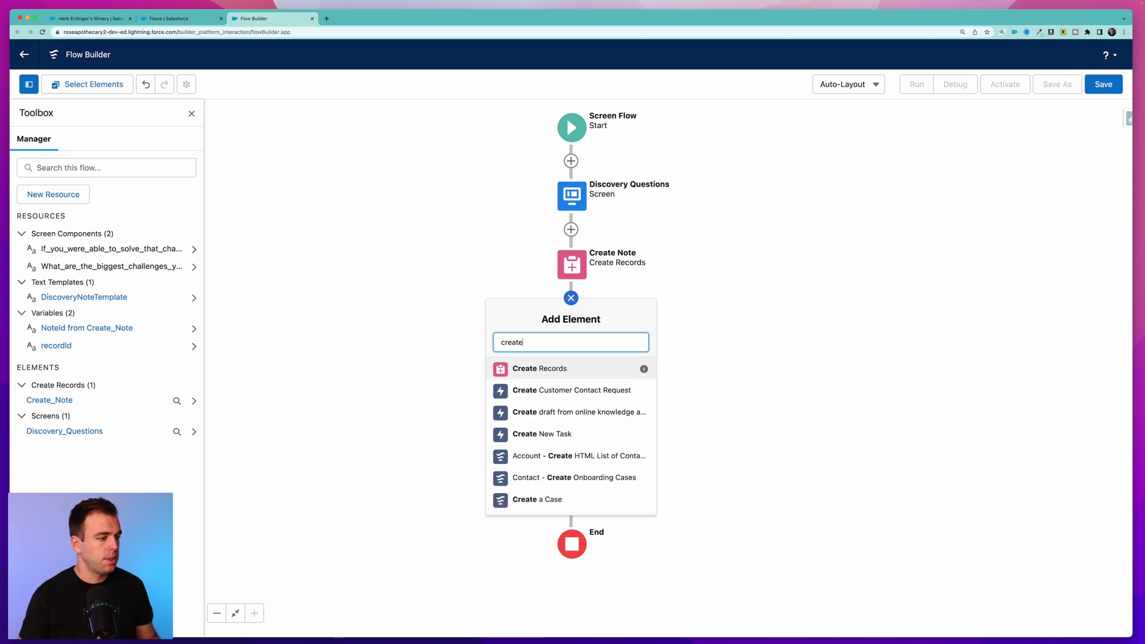
click(566, 372)
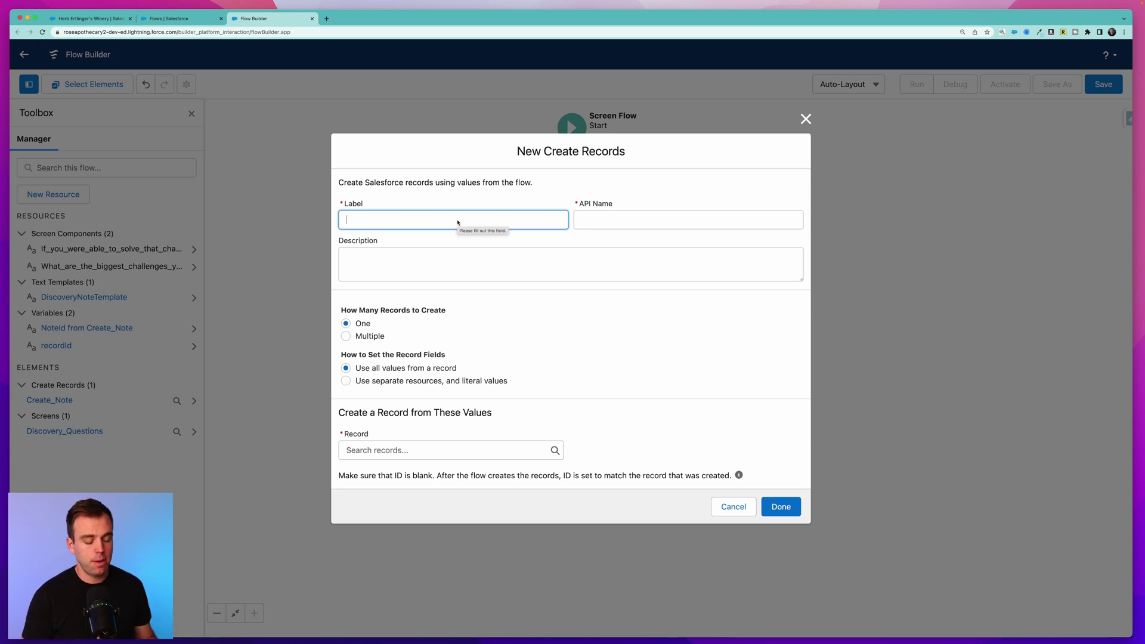
Label the step 'Relate Note to Account' and target Content Document Link with separate values.
text(Relate Note to Account)
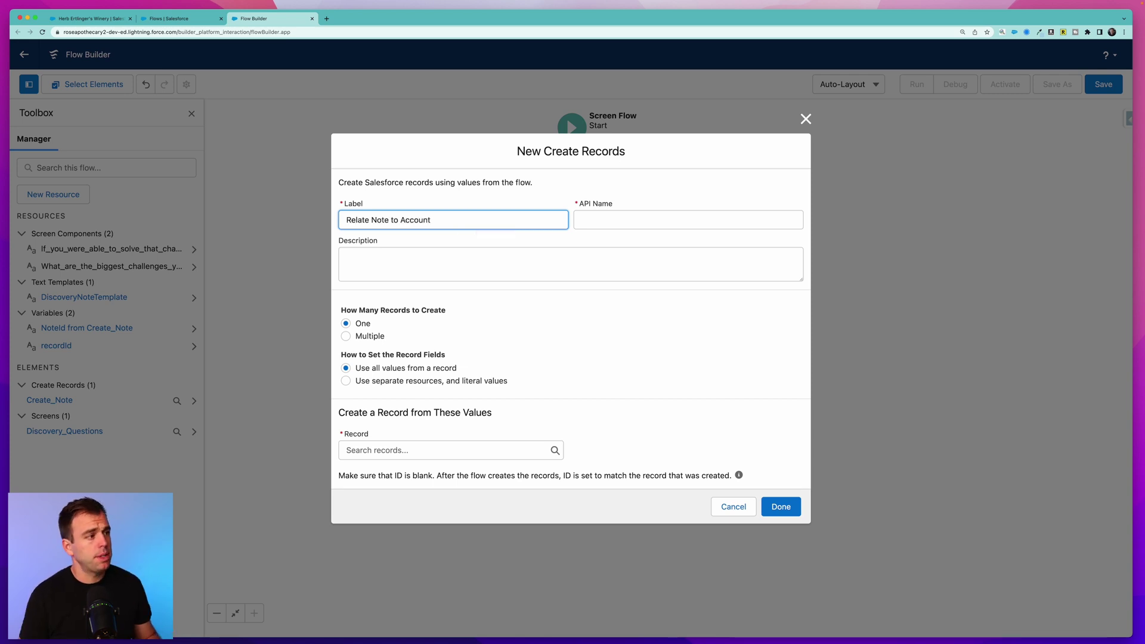
key(Tab)
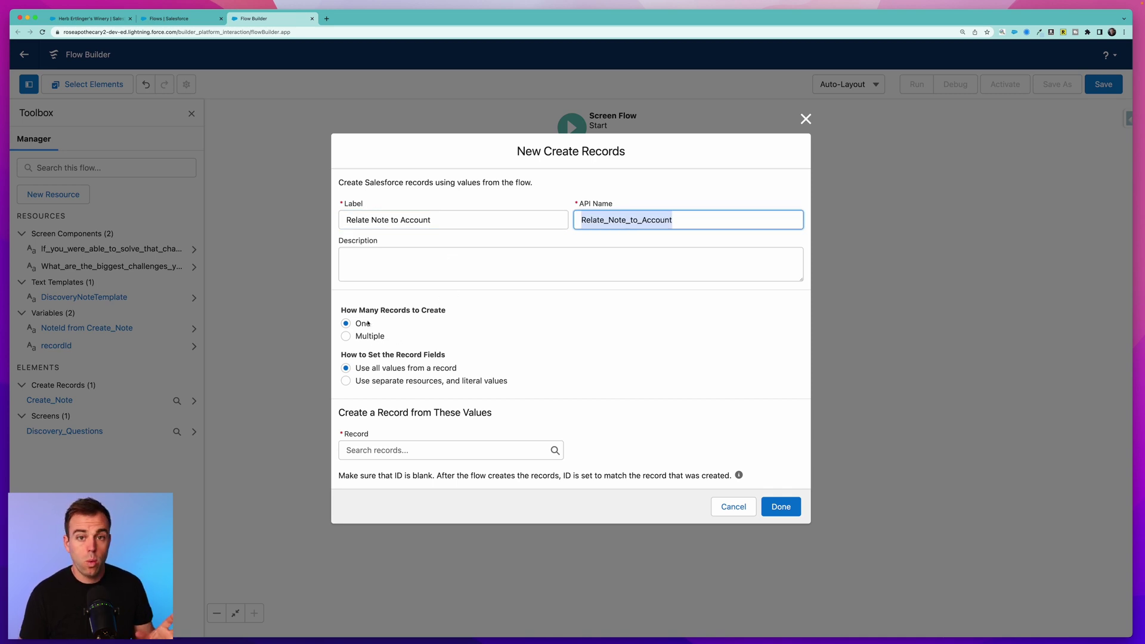
click(348, 381)
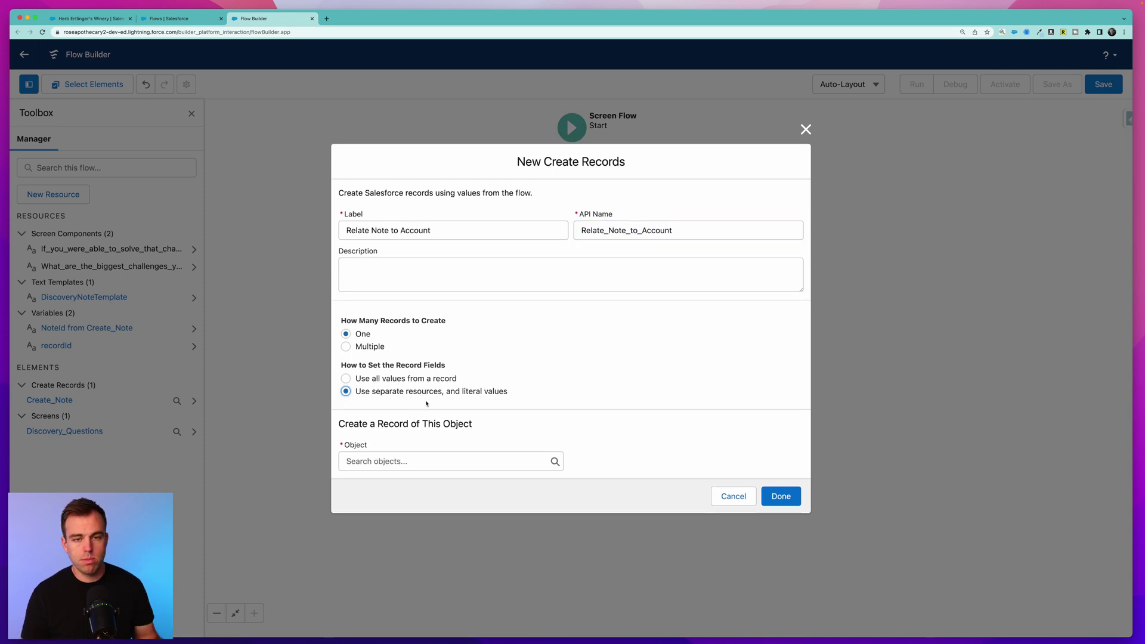
click(404, 461)
text(conten)
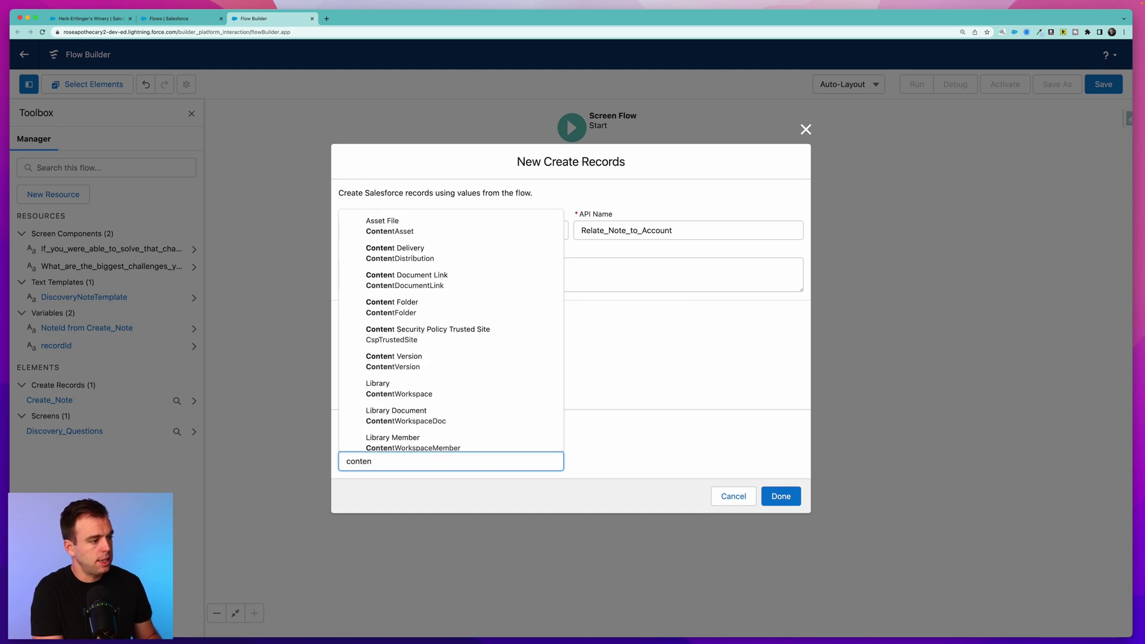
text(tdoc)
click(406, 439)
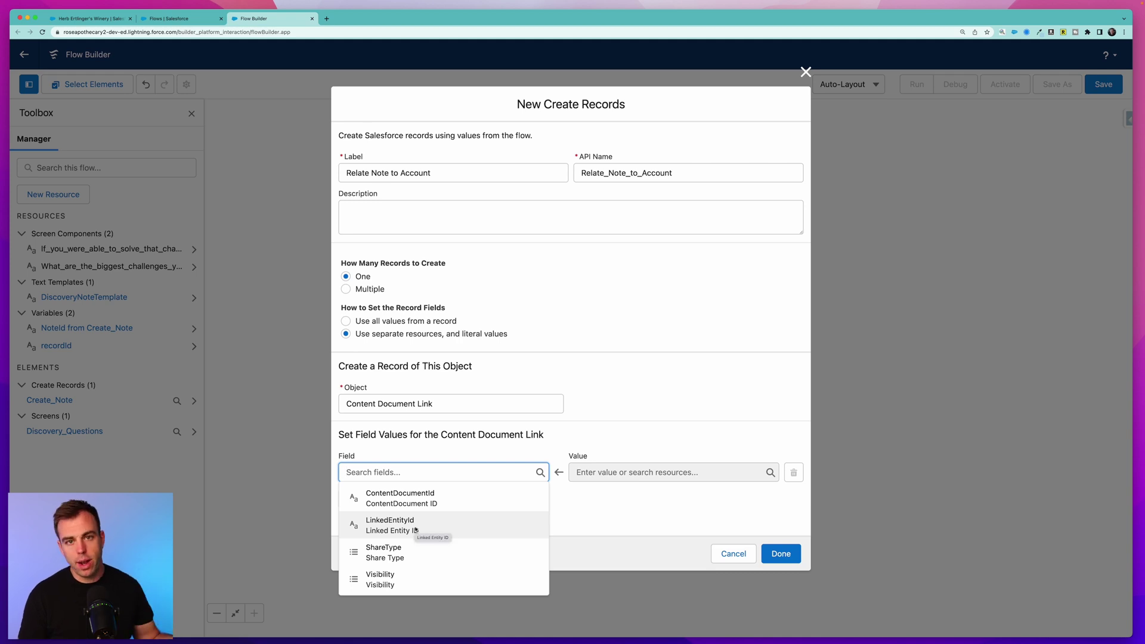
Set the LinkedEntityId field to the recordId variable.
click(416, 527)
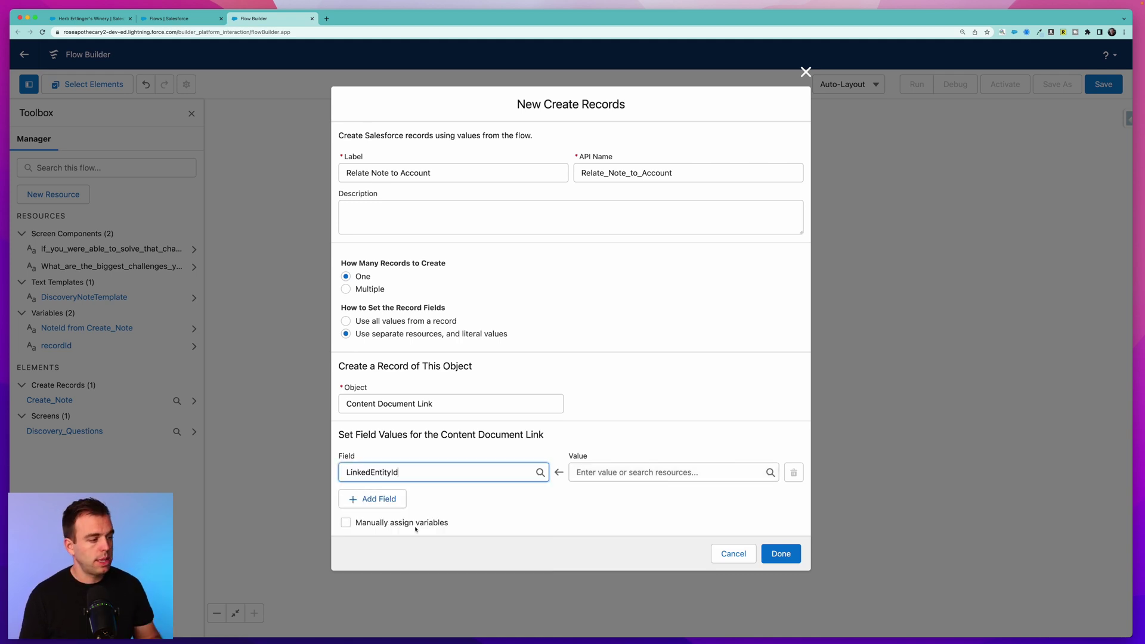
click(628, 471)
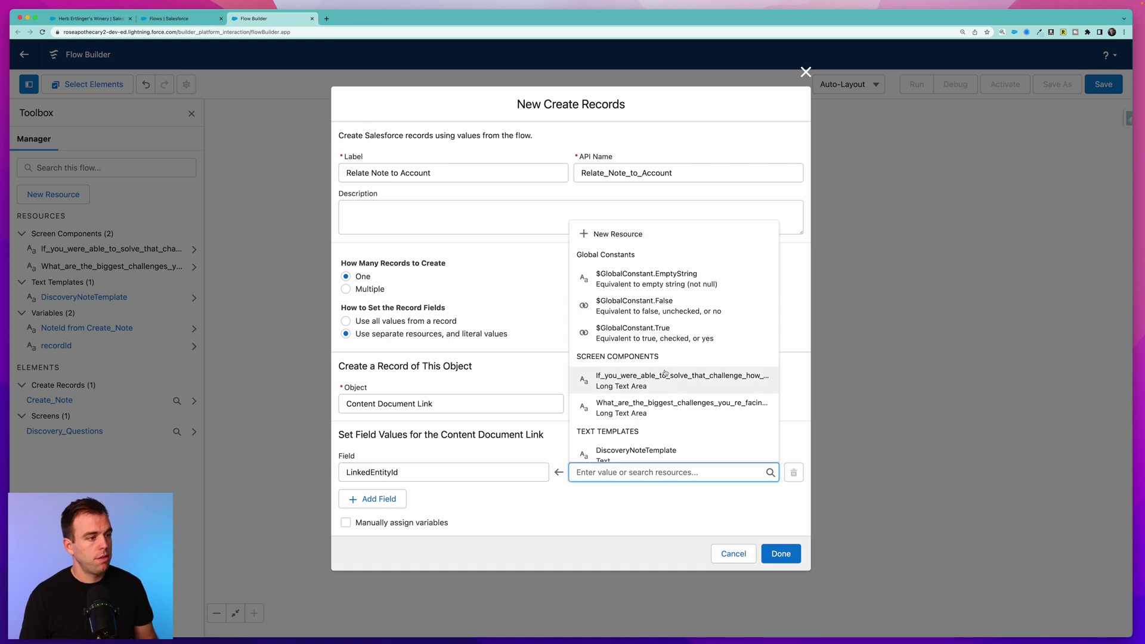
scroll(664, 373, down, 5)
scroll(653, 259, up, 1)
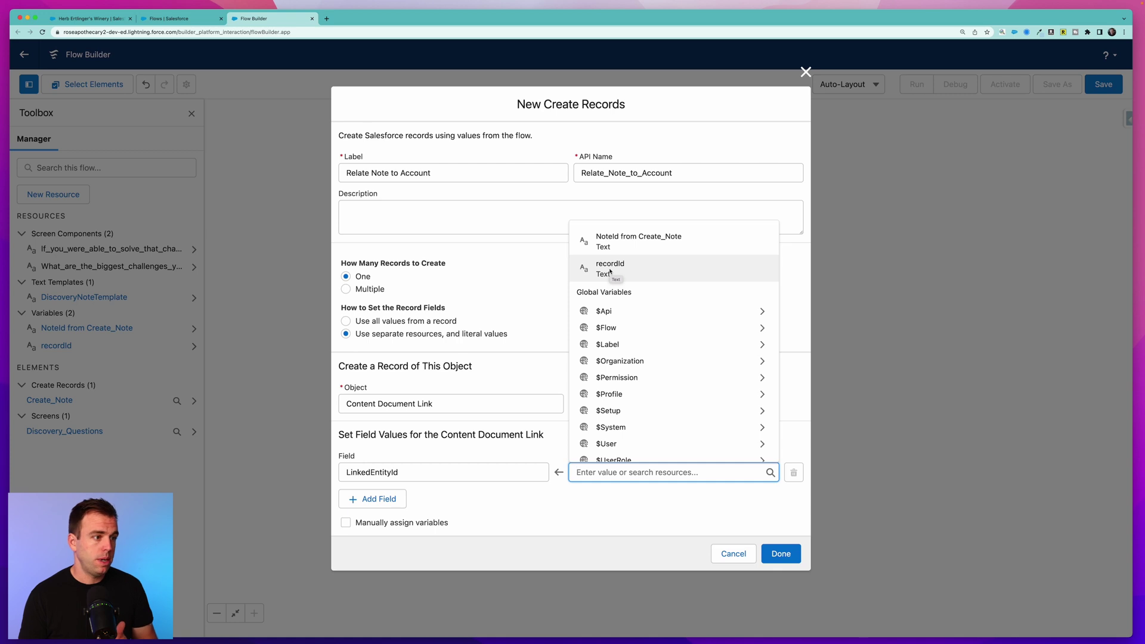
click(610, 271)
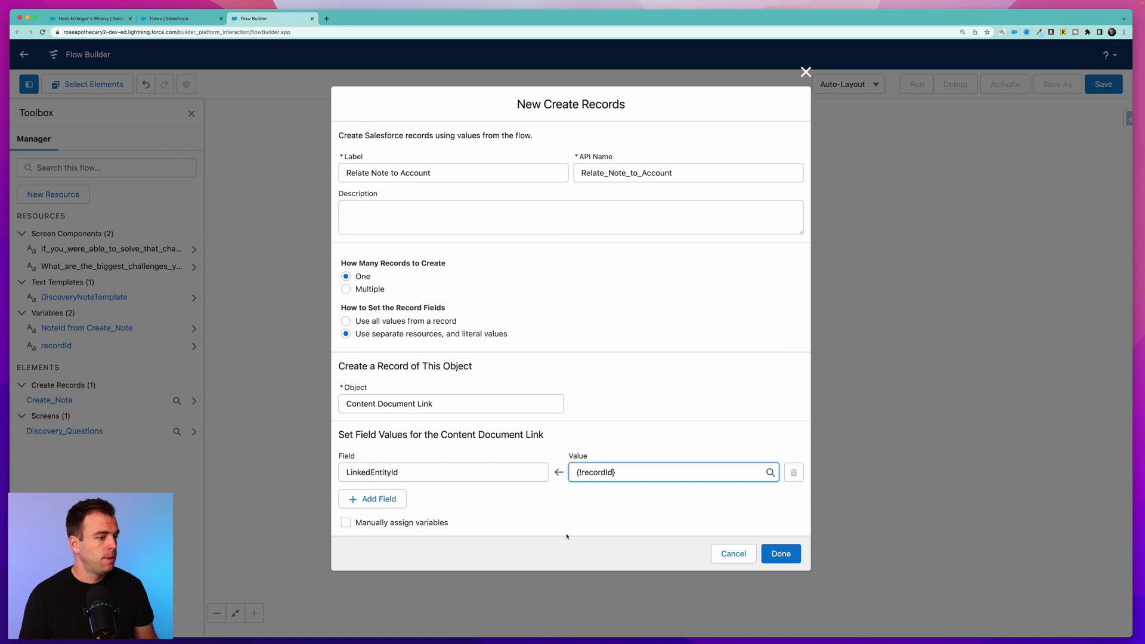
Add a ContentDocumentId field whose value is NoteId from Create_Note.
click(377, 499)
click(433, 488)
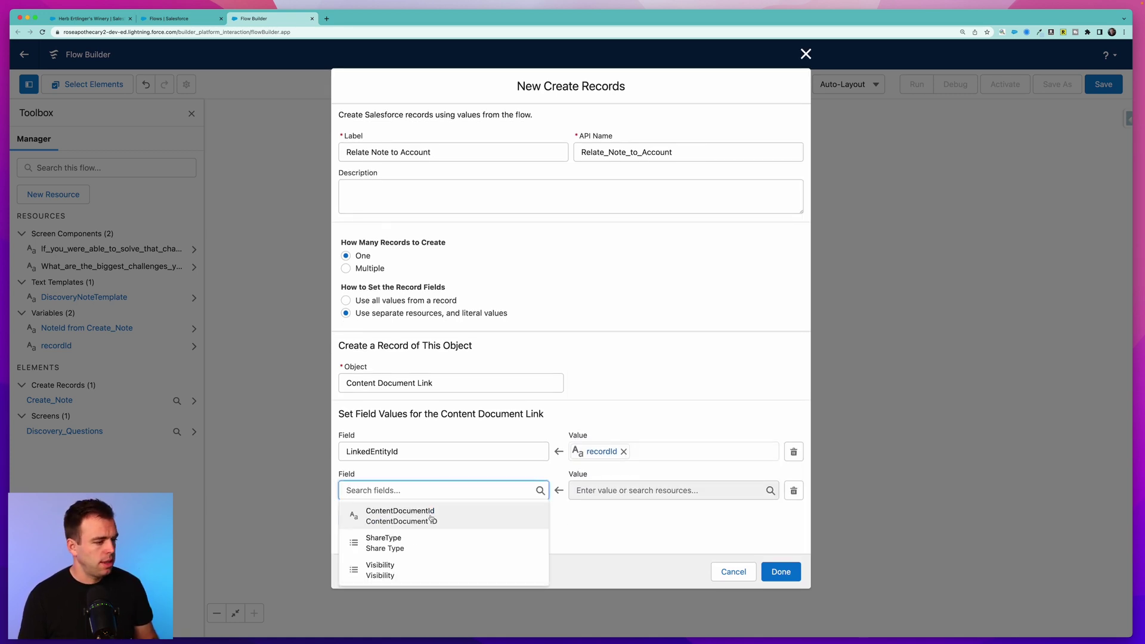
click(430, 517)
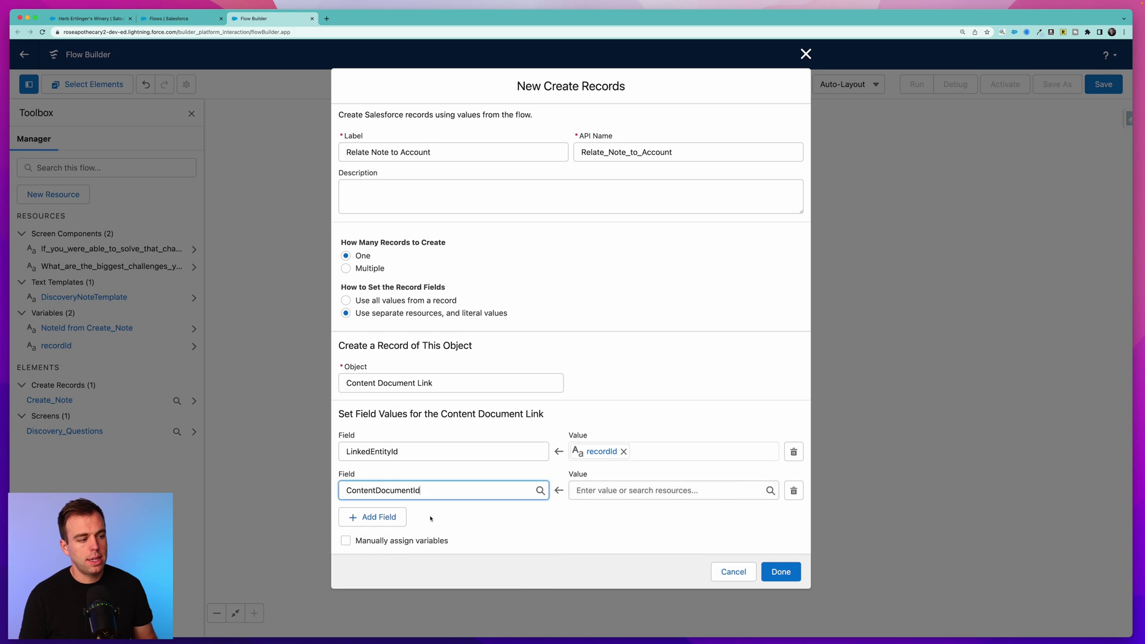
click(611, 491)
scroll(668, 400, down, 3)
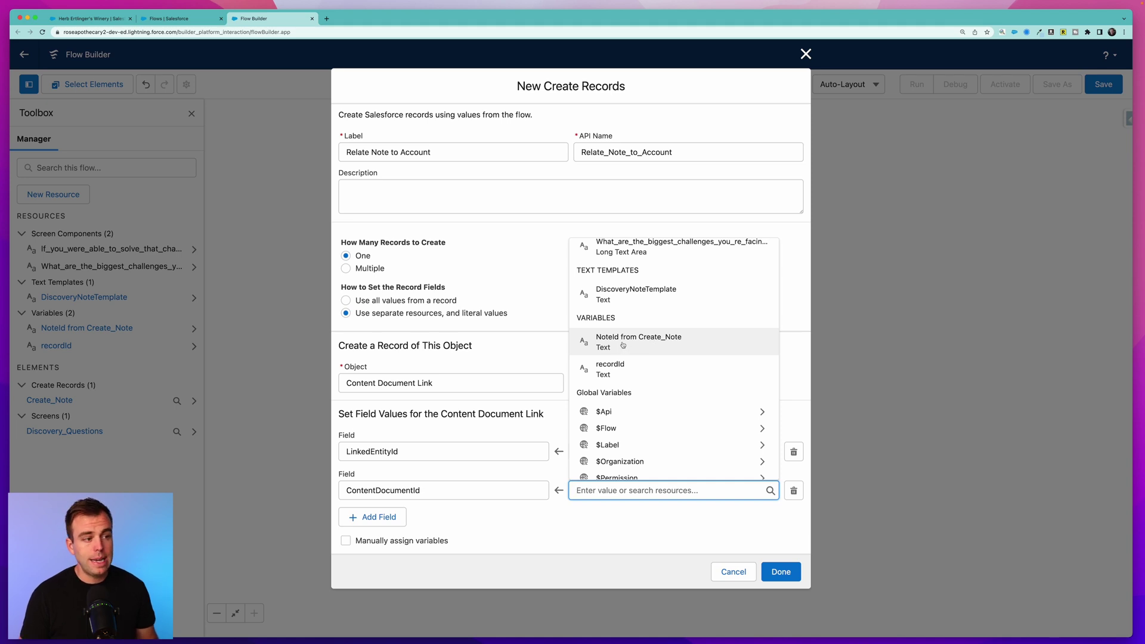
click(671, 343)
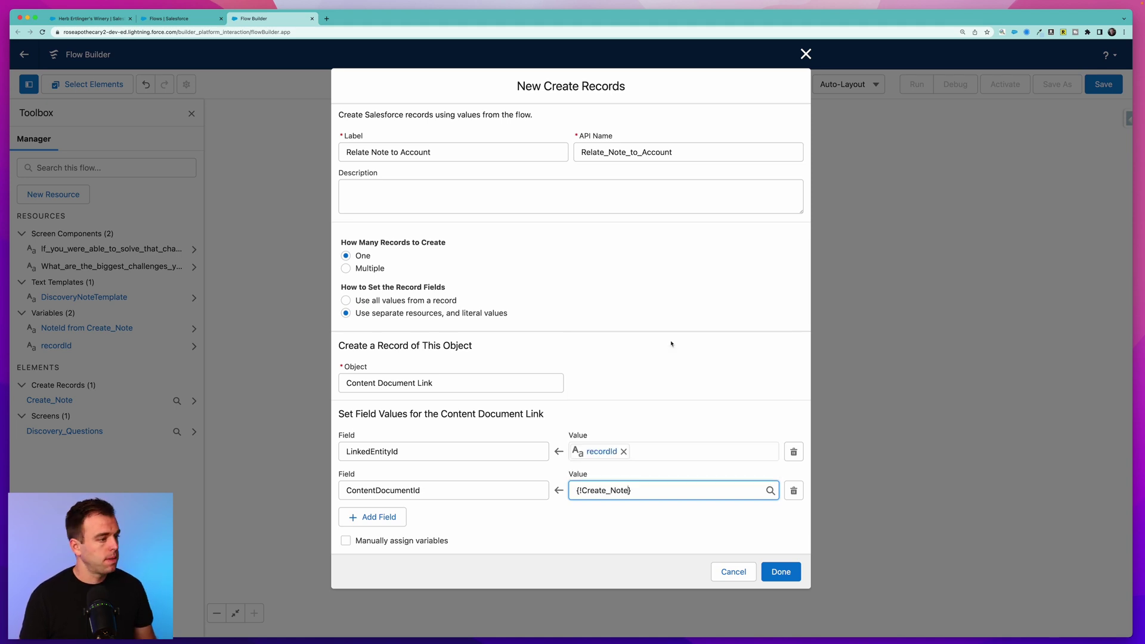
Save the flow as 'Account - Discovery Questions', keeping the auto-filled API name.
click(780, 571)
click(1104, 85)
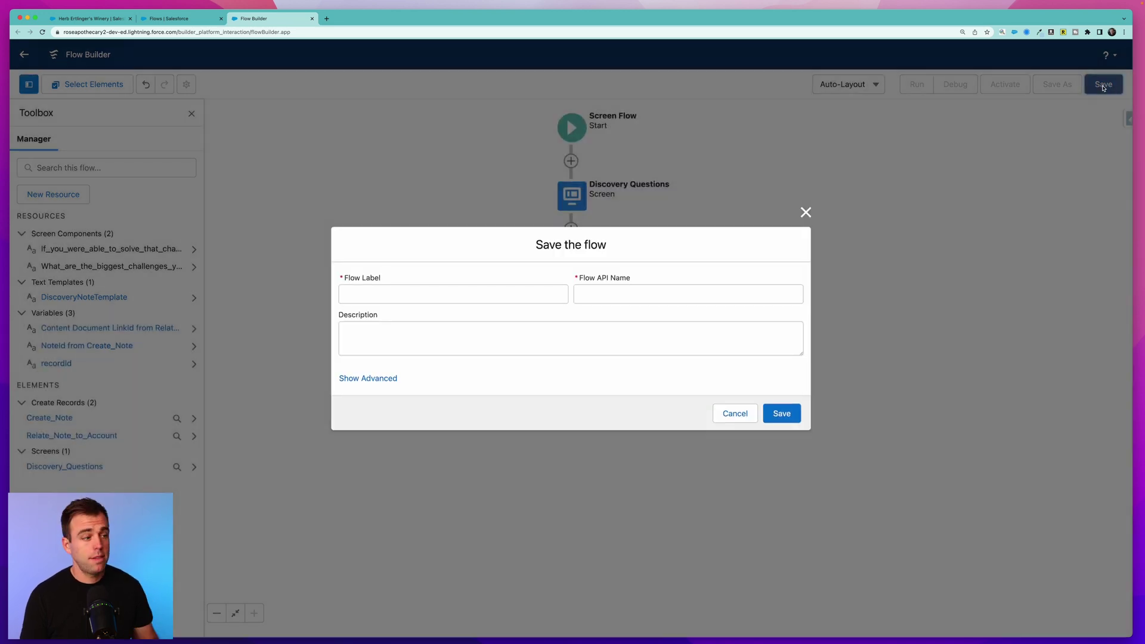
text(Account - Discovery Q)
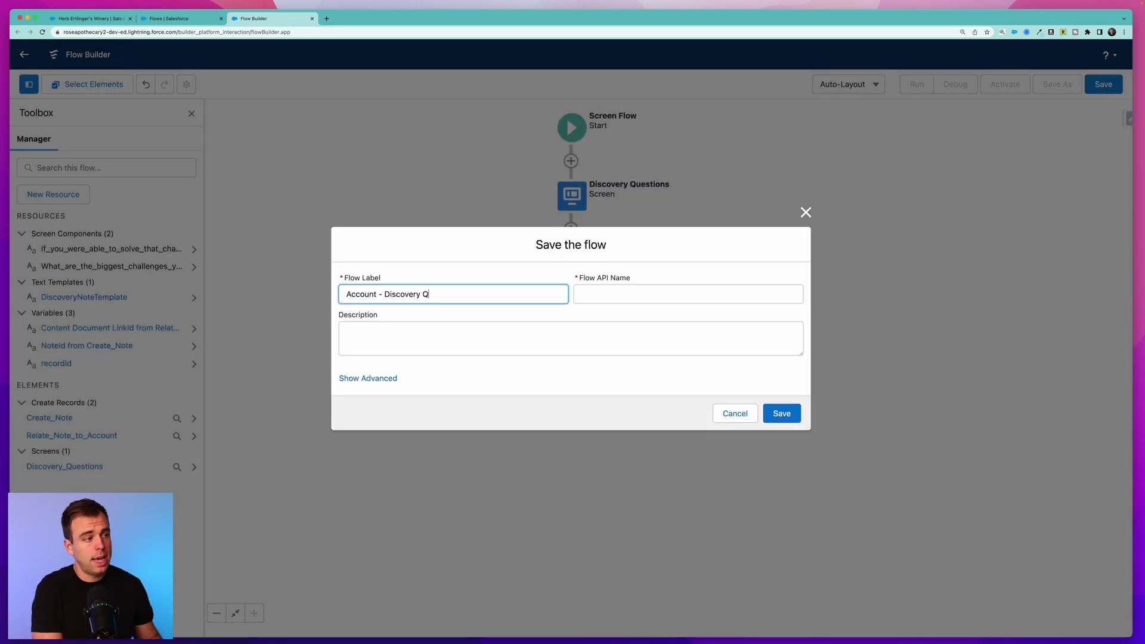
text(uestions)
key(Tab)
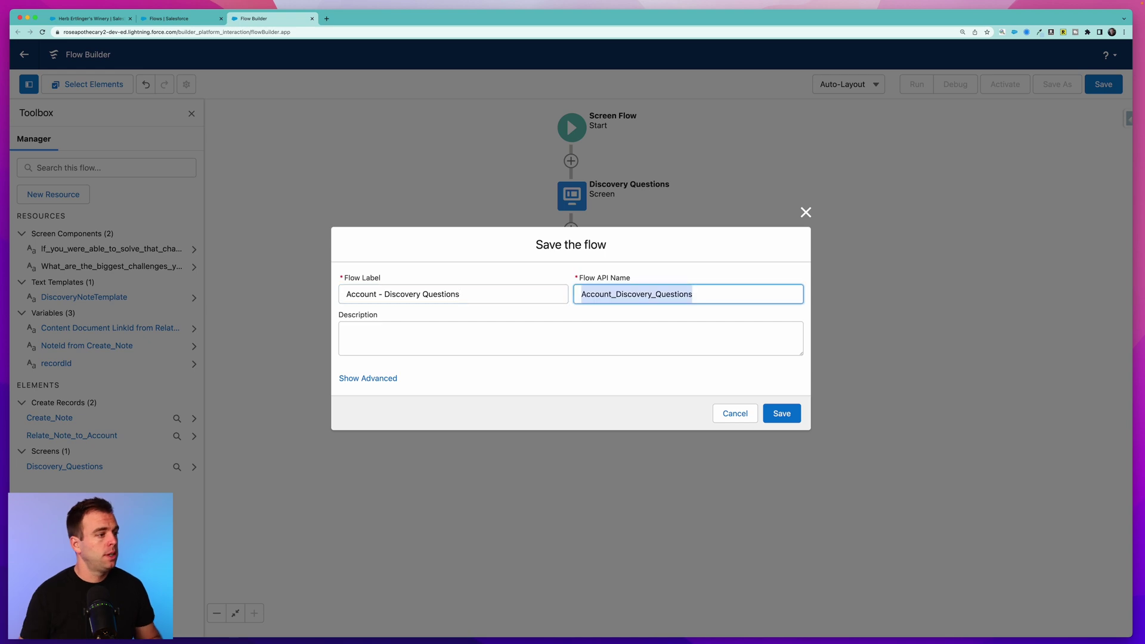
click(590, 393)
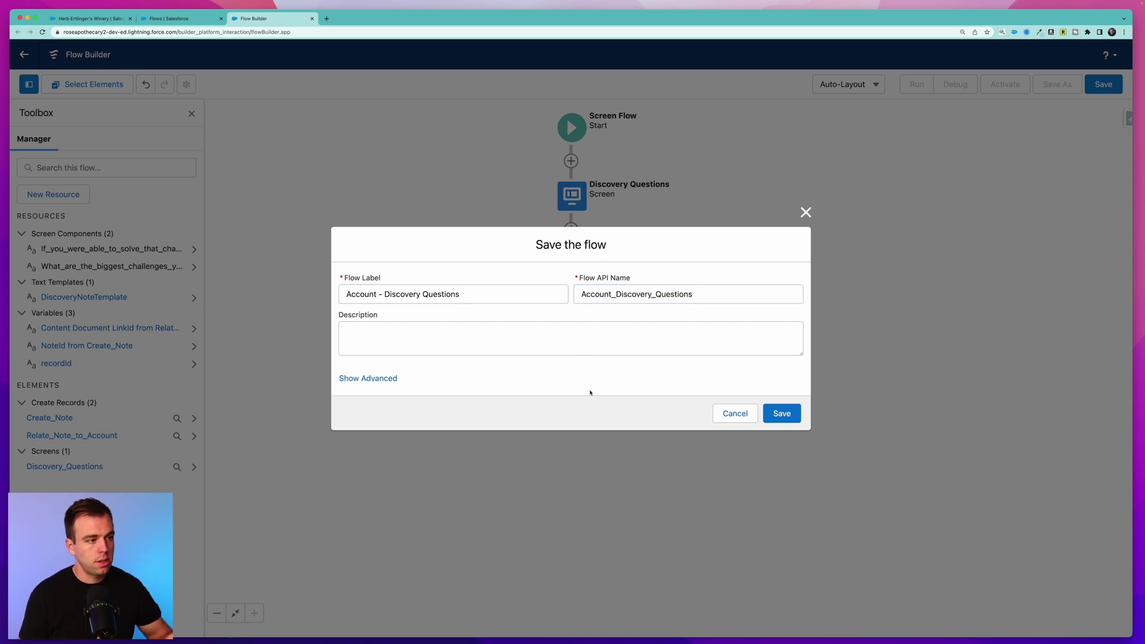
click(782, 414)
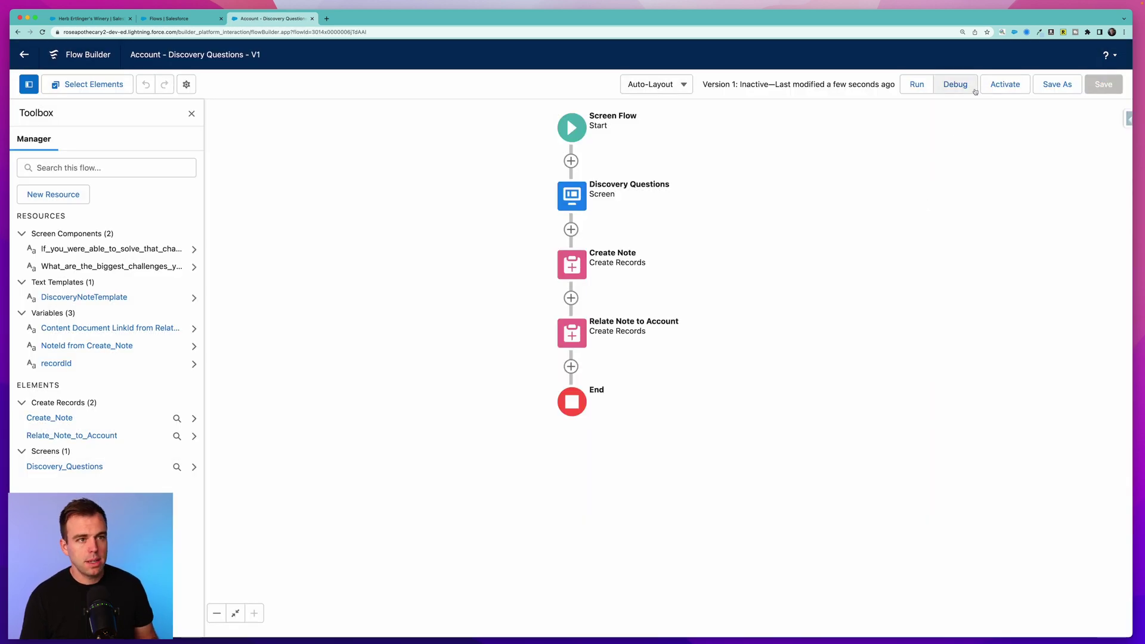
In the debug options, paste the winery account's record ID from its page URL into recordId.
click(954, 84)
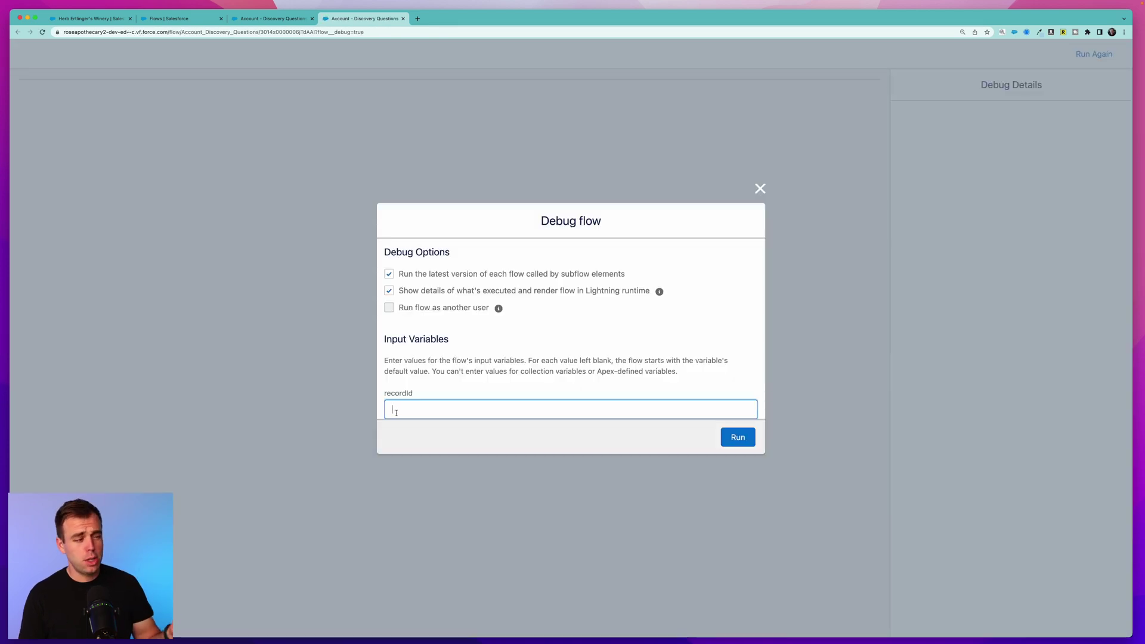
click(396, 413)
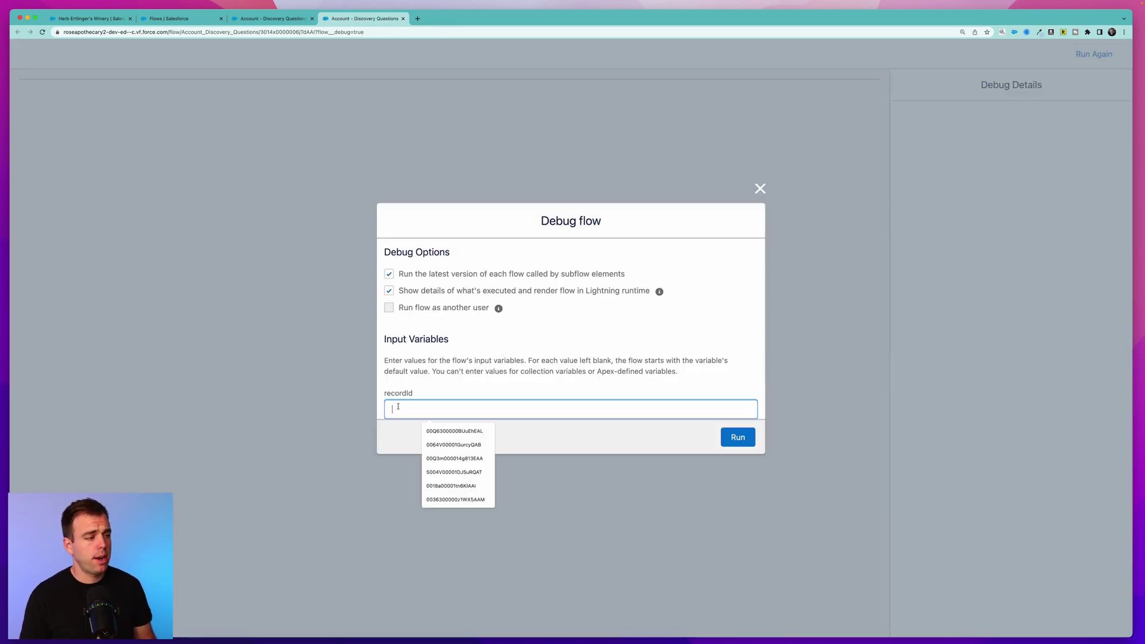
click(401, 387)
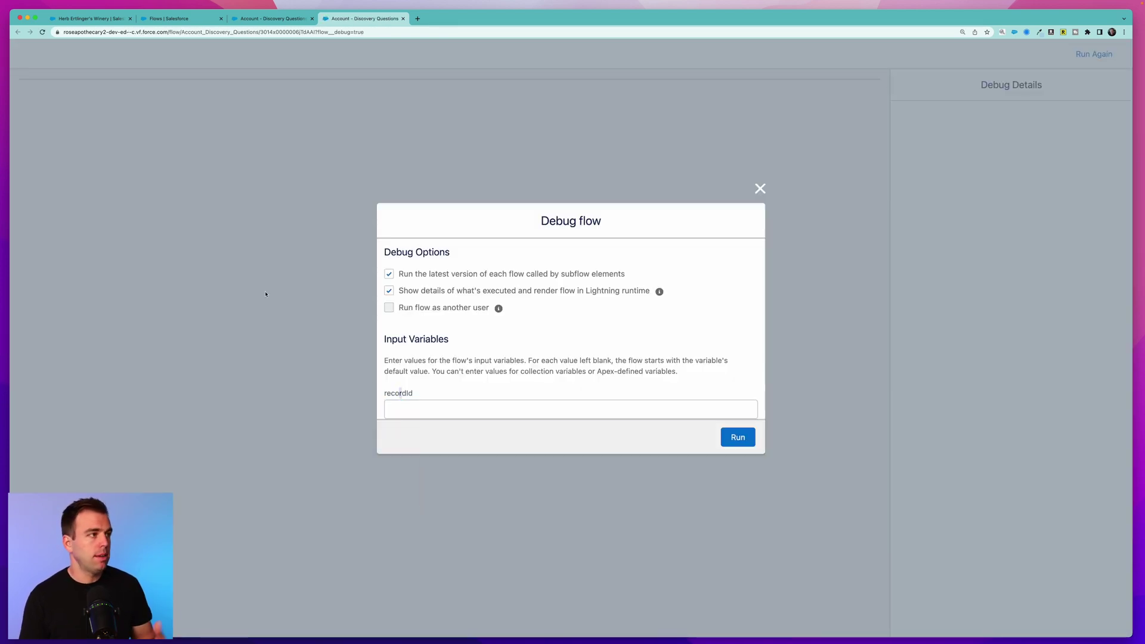
click(90, 18)
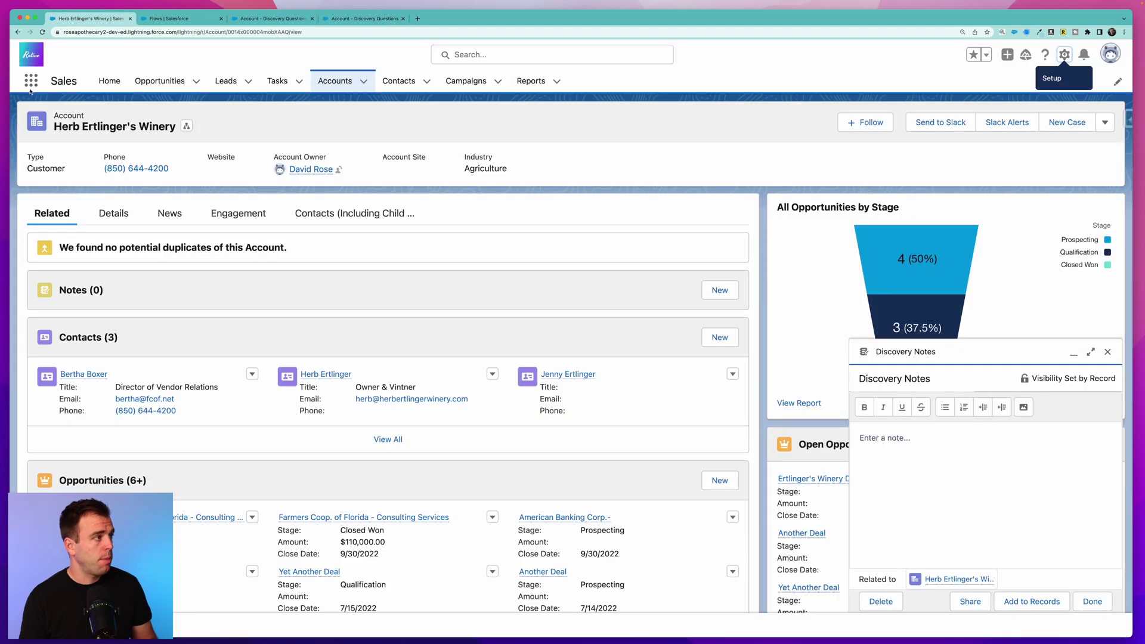
double_click(250, 32)
key(super+c)
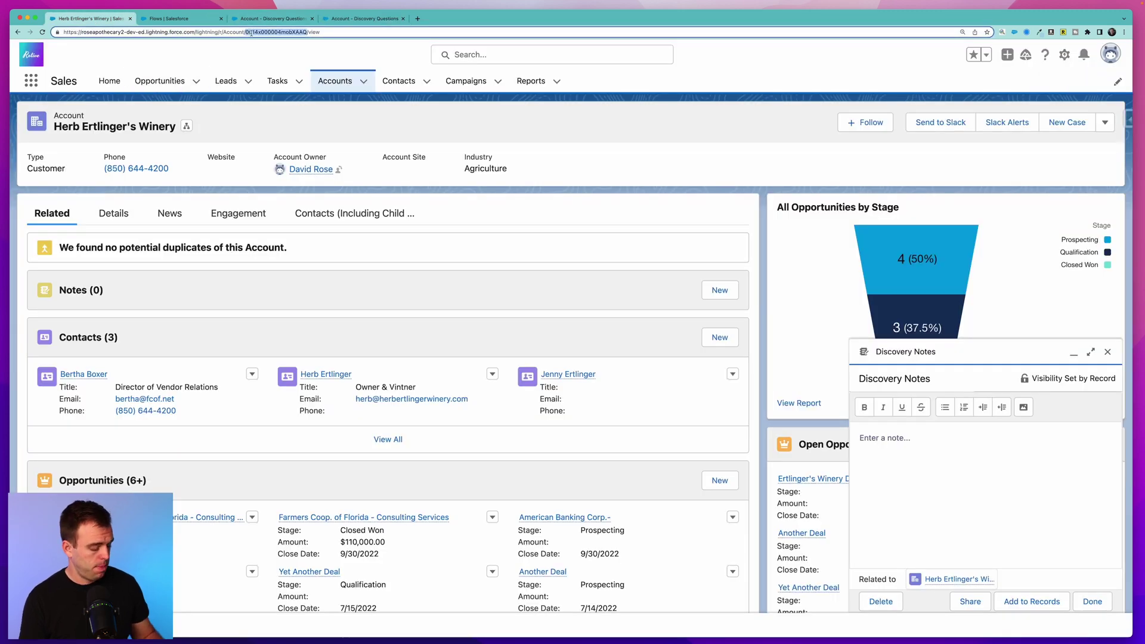
click(394, 19)
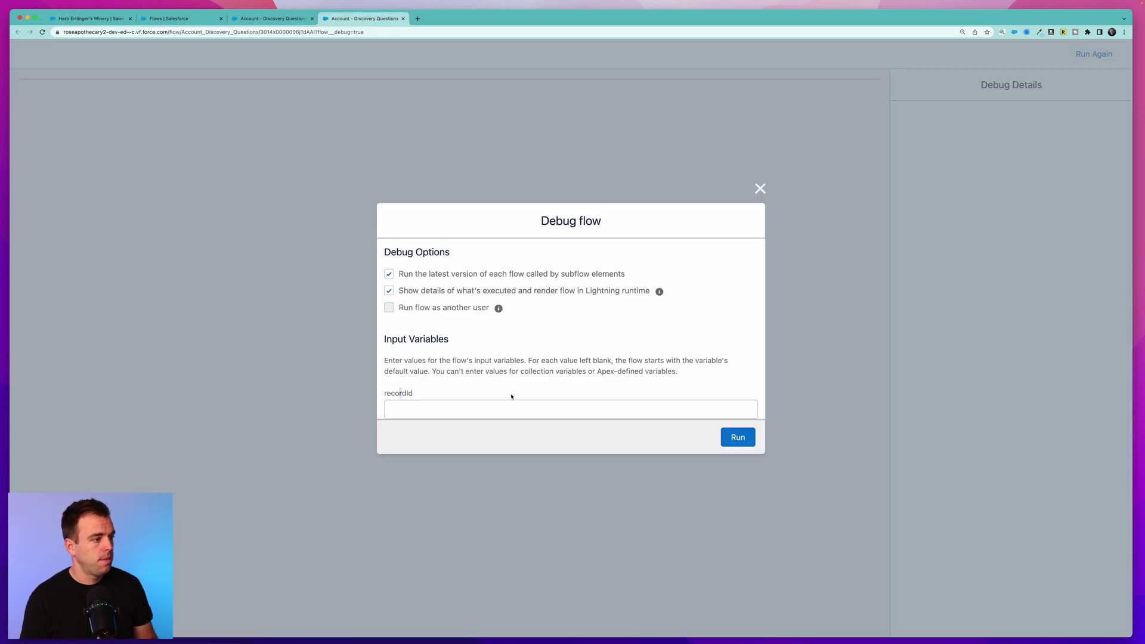
click(498, 409)
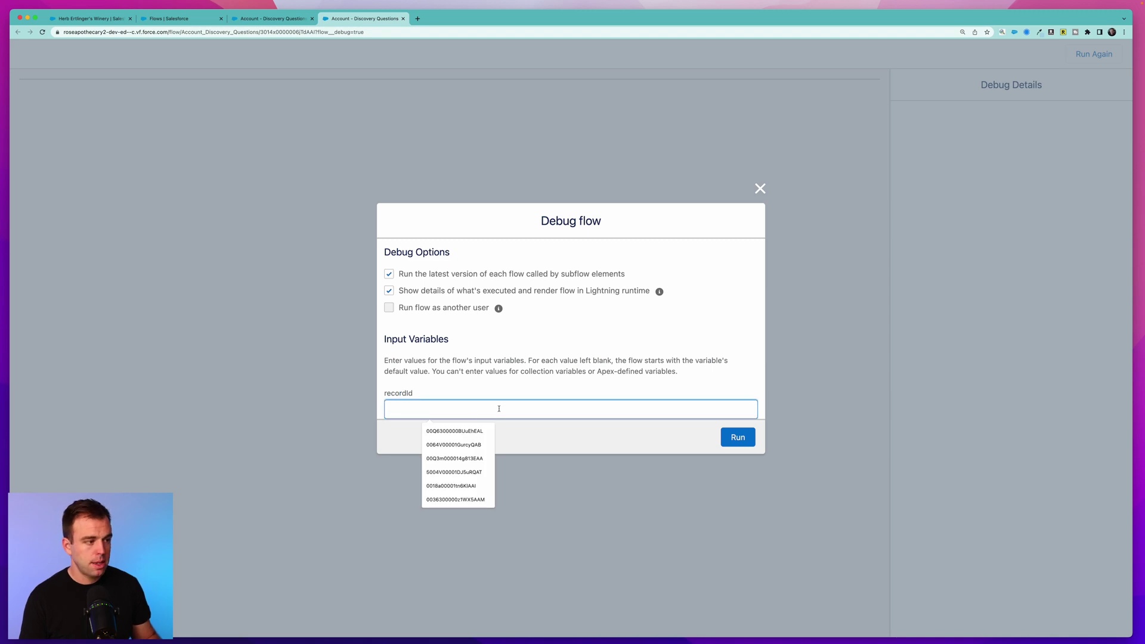
key(super+v)
Run the debug, answer 'None of your business' and 'All the money', then review the Create Note details.
click(737, 438)
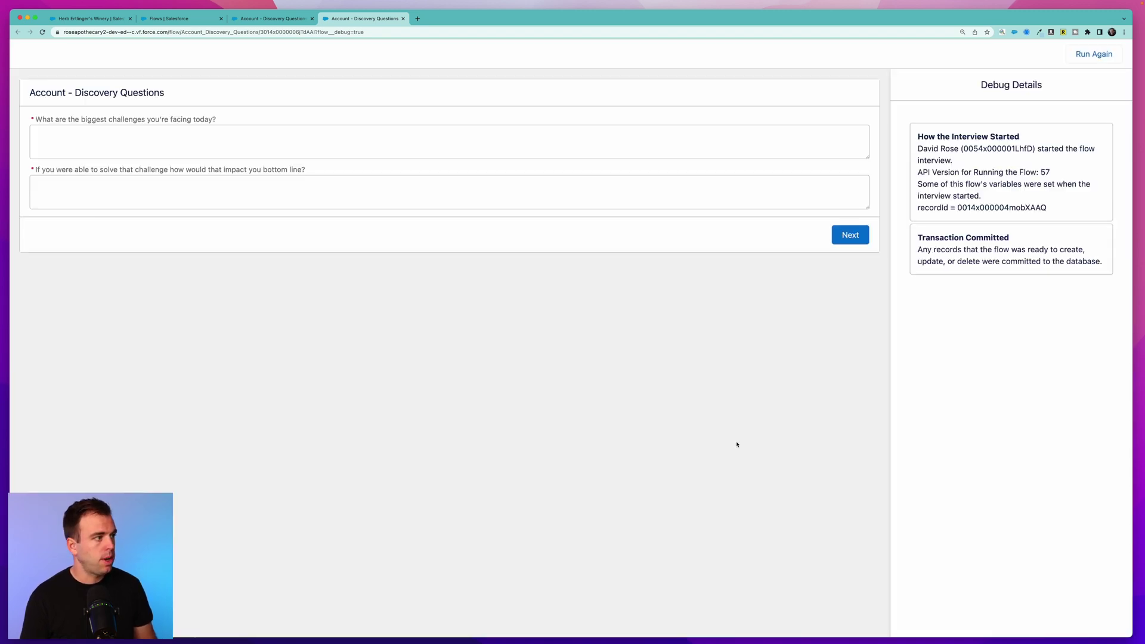
click(496, 132)
text(None of your business)
key(Tab)
text(All the money)
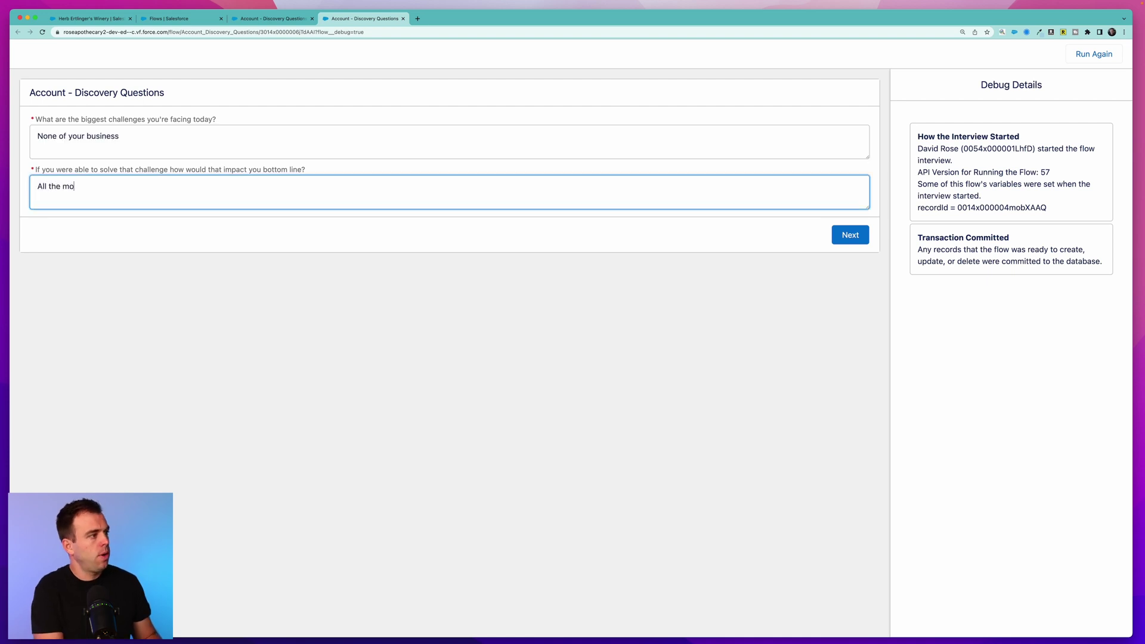
click(846, 235)
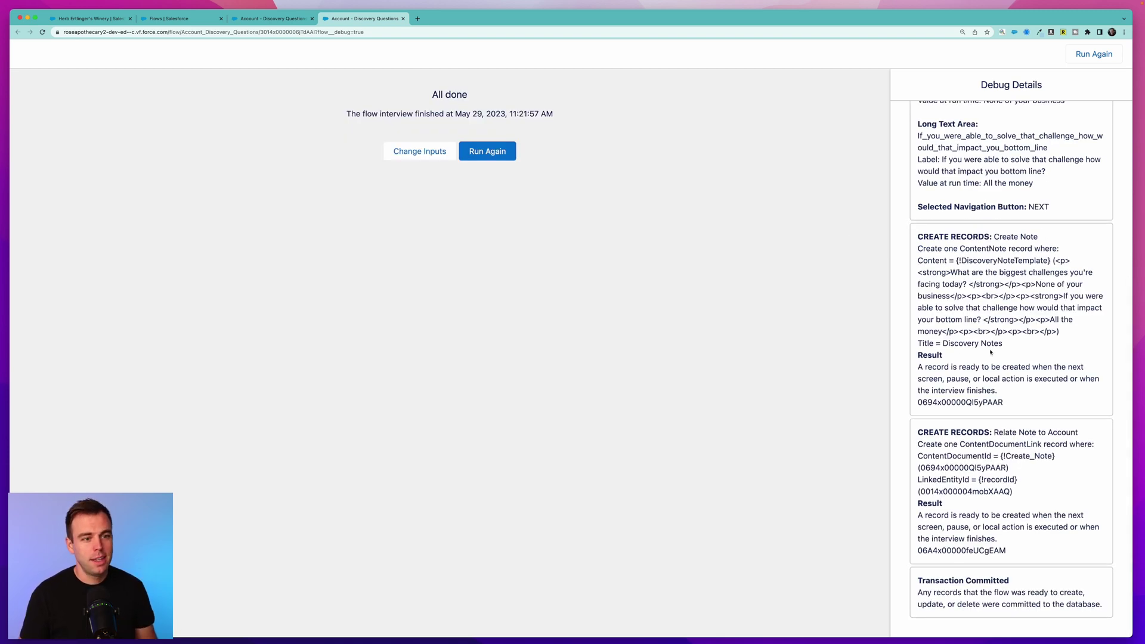
drag(921, 235, 1058, 332)
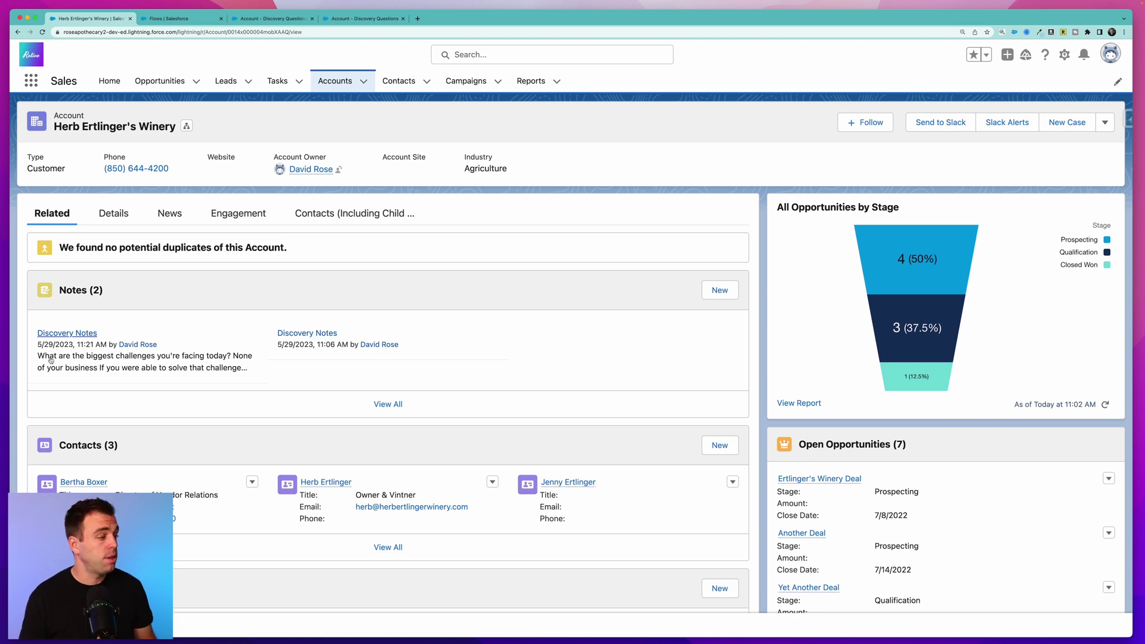
Open the newest Discovery Notes note and check its bold questions and both answers.
click(71, 334)
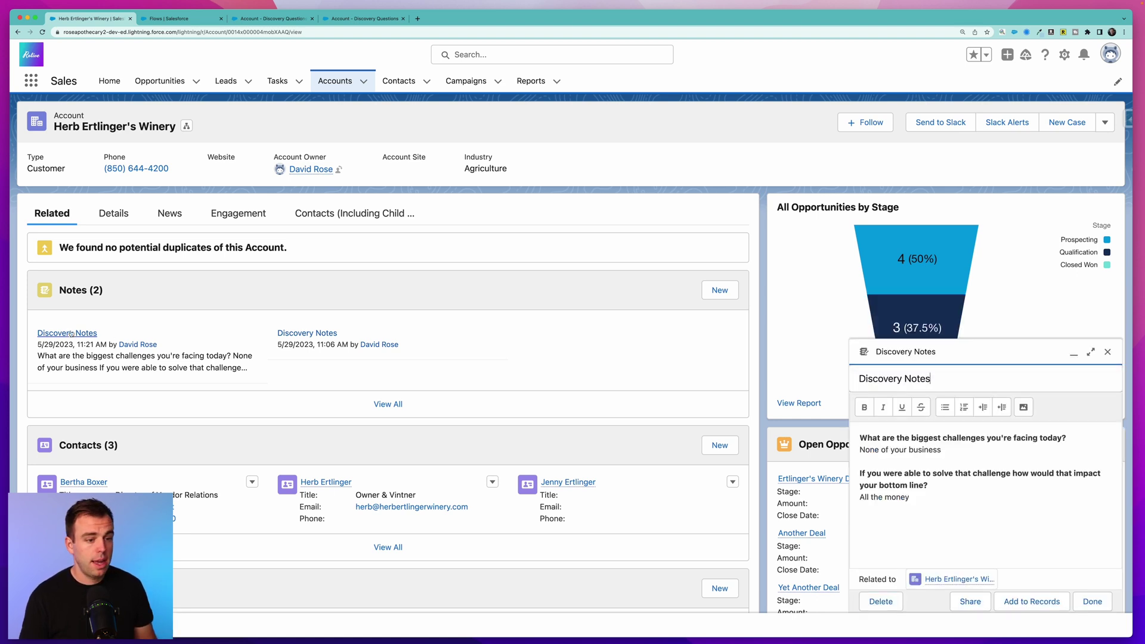
drag(873, 438, 1017, 438)
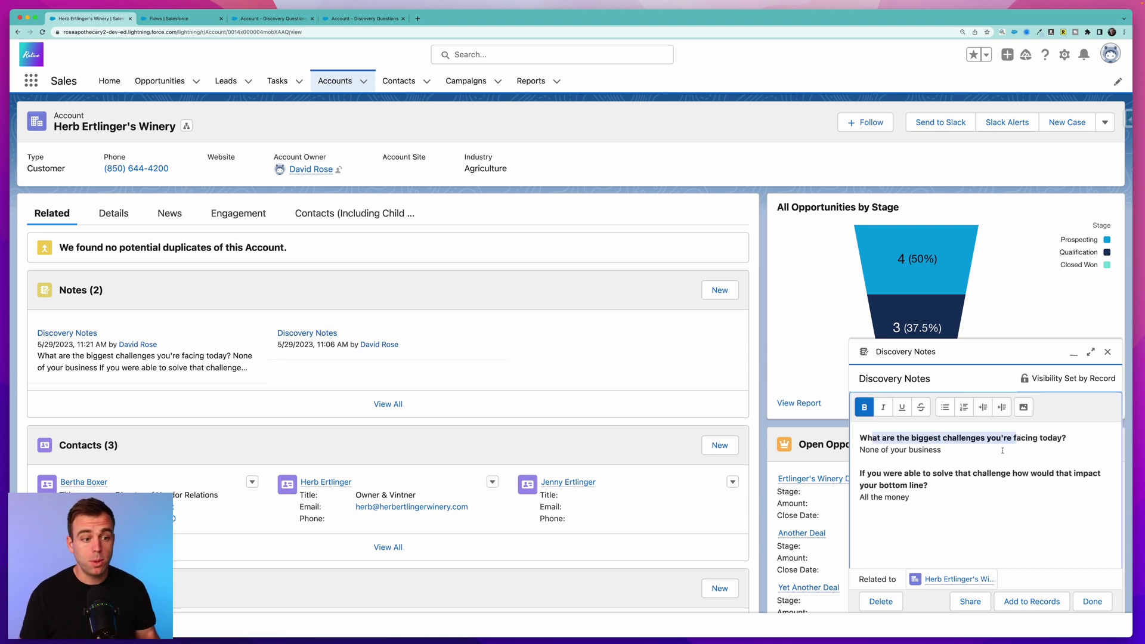
click(859, 450)
drag(859, 450, 911, 451)
drag(860, 497, 893, 500)
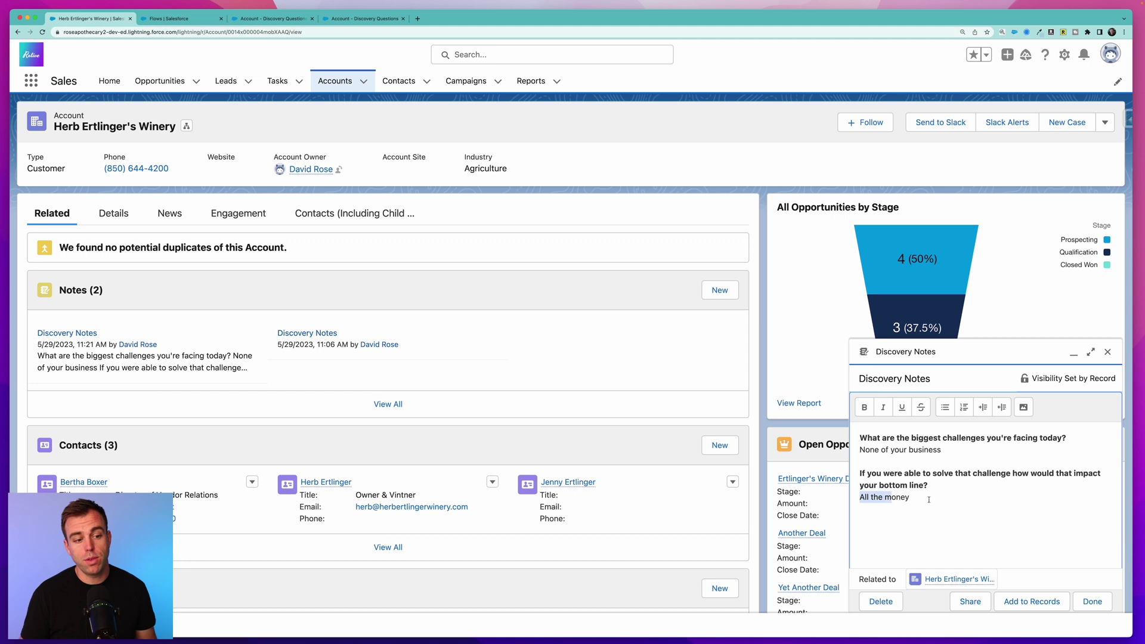
click(968, 522)
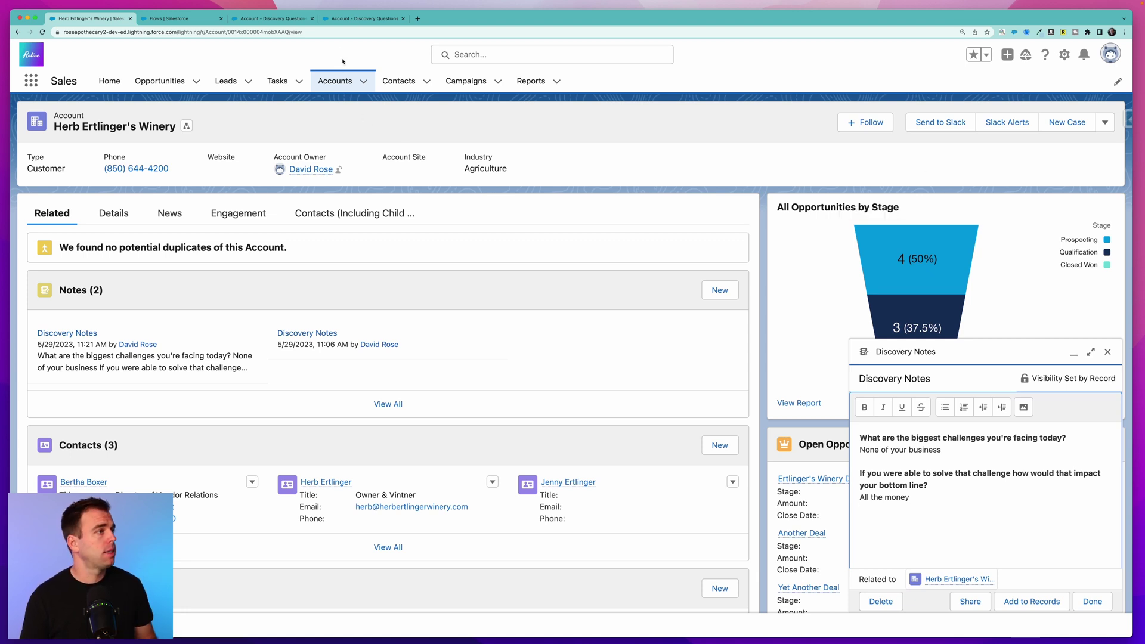
Activate the Account - Discovery Questions flow in Flow Builder.
click(360, 18)
click(271, 18)
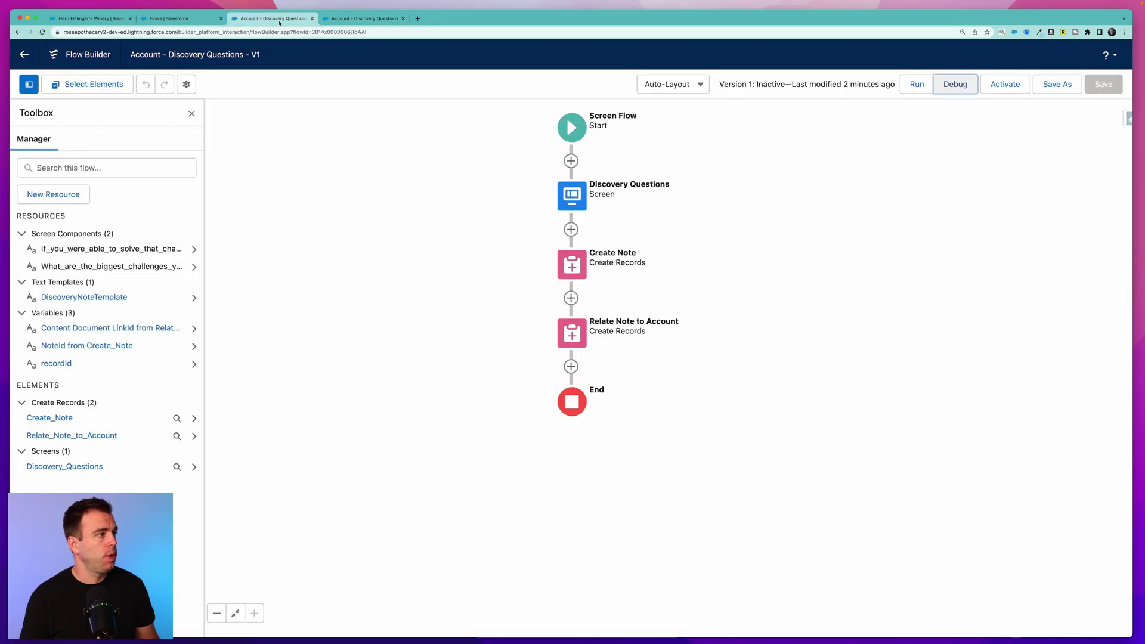
click(1010, 87)
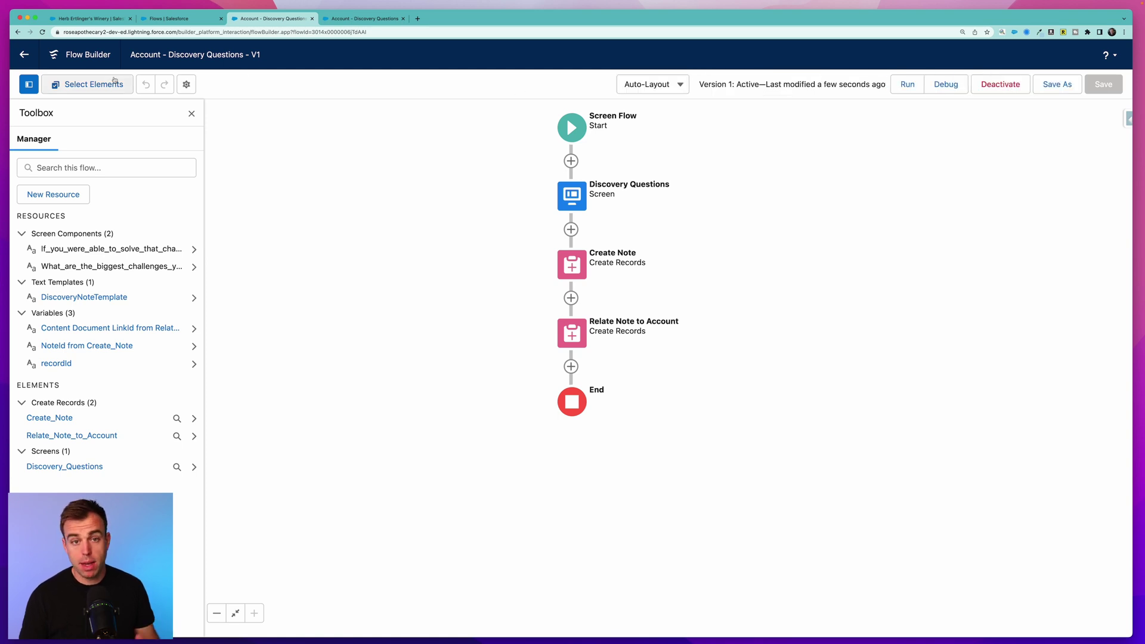
Open the winery account's record page in Edit Page mode.
click(87, 19)
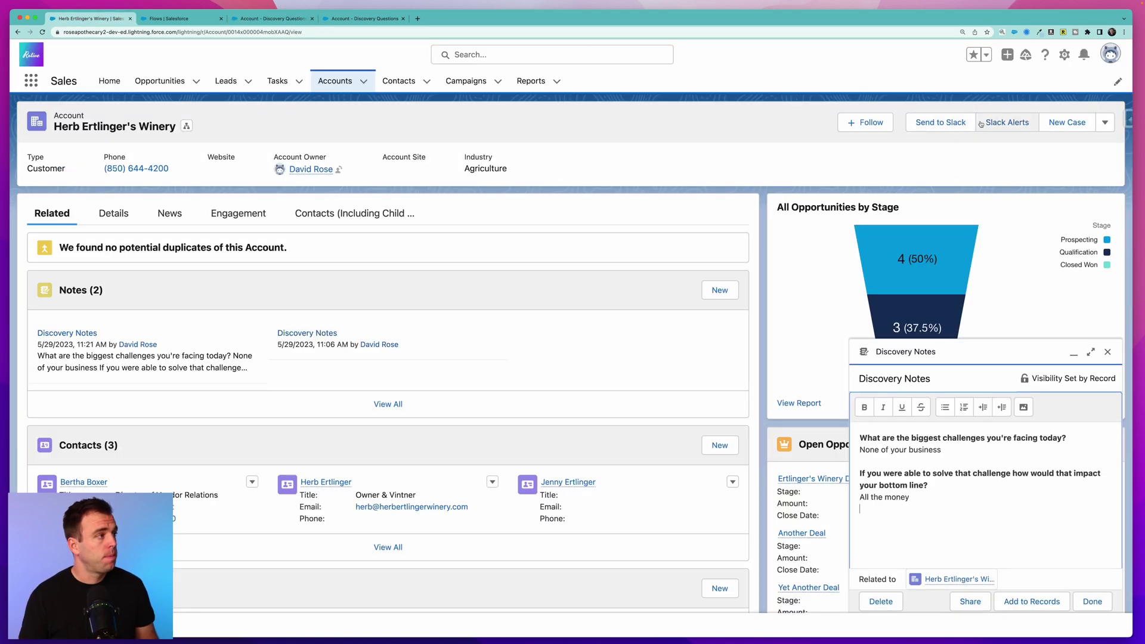
click(1065, 55)
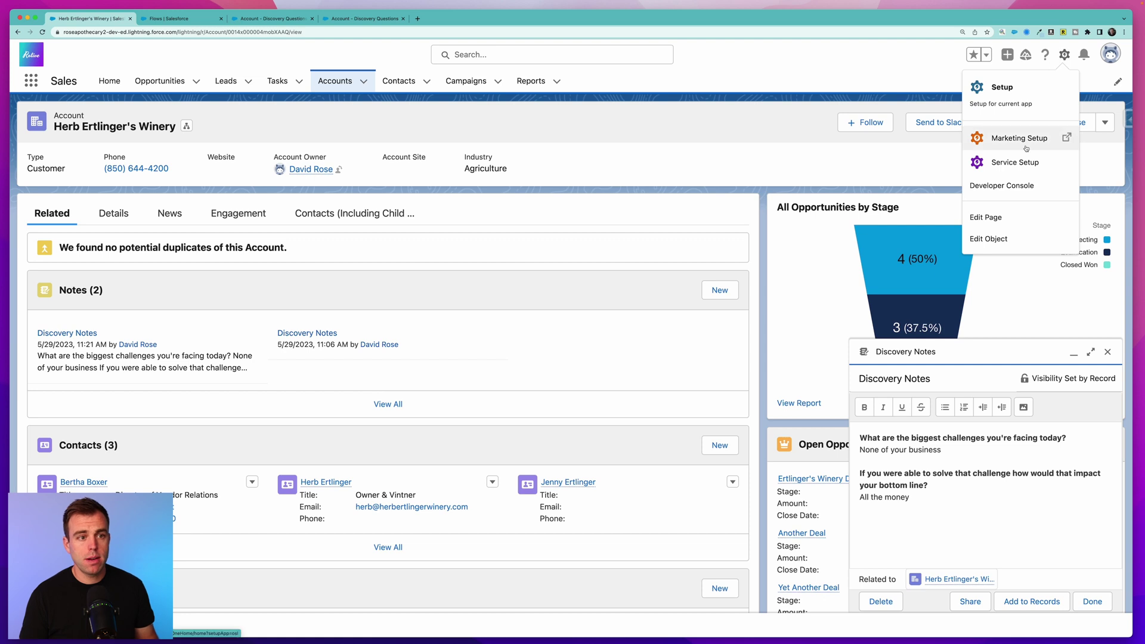
click(991, 220)
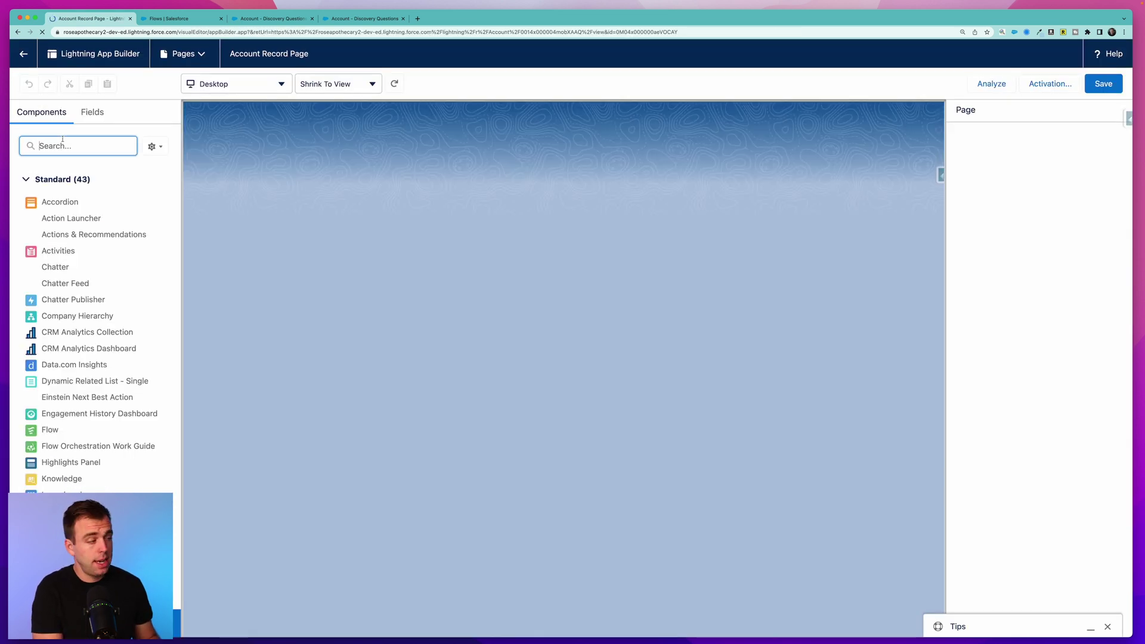
Place a Flow component atop the right column showing Account - Discovery Questions, then save the page.
text(flow)
drag(50, 204, 734, 218)
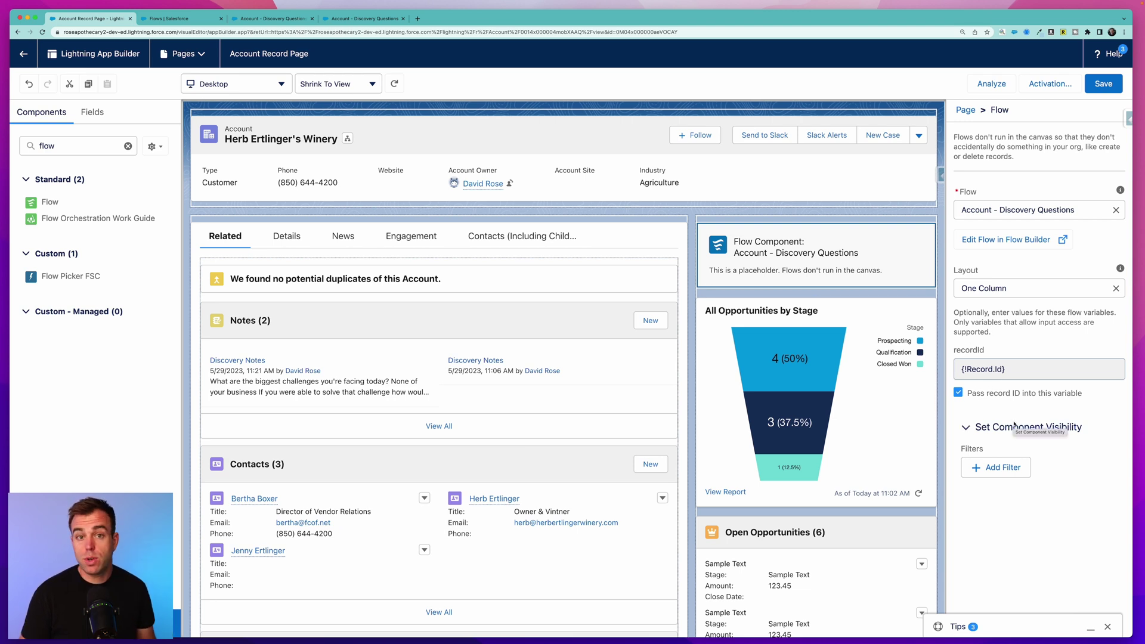
click(1104, 84)
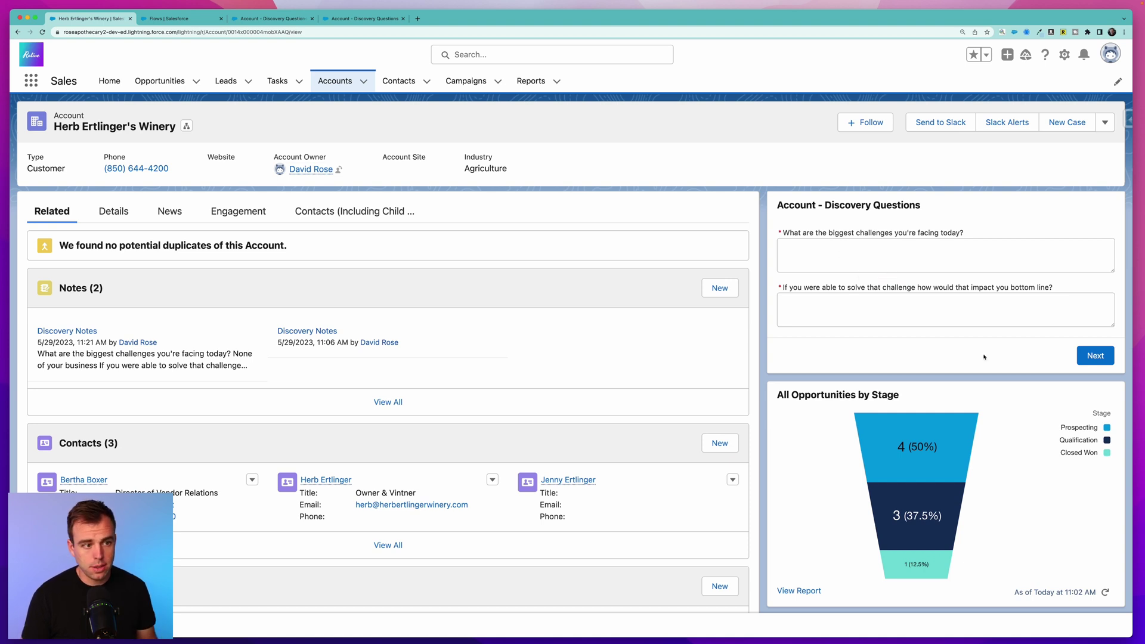
Answer the embedded flow's questions with 'Hi there!' and 'Wow!' and submit them.
click(815, 253)
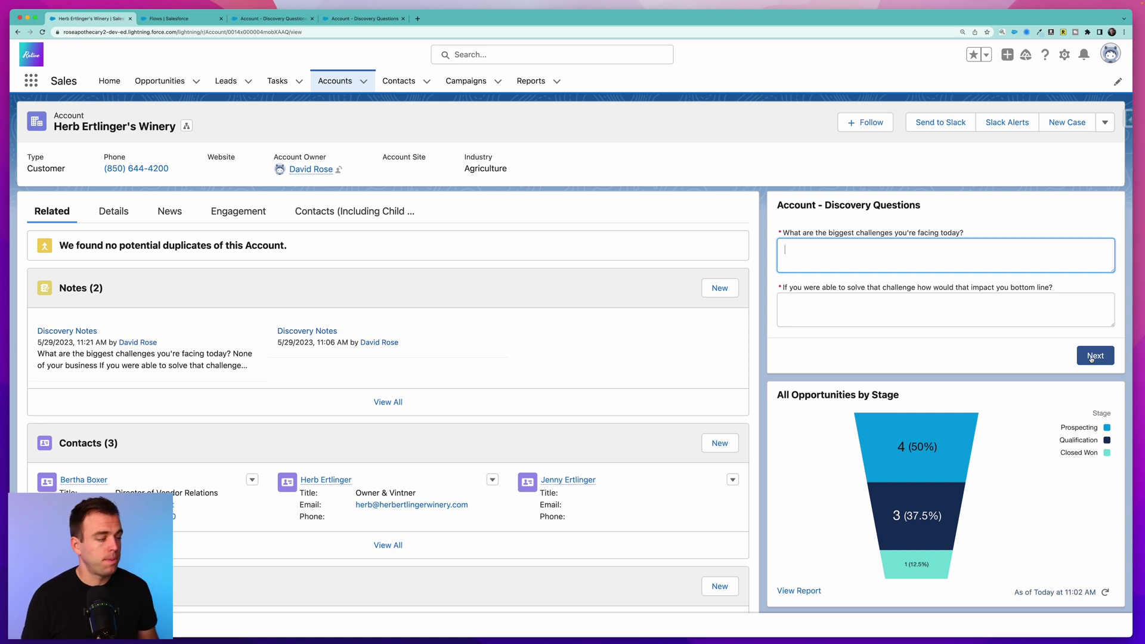
text(Hi there!)
key(Tab)
text(Wow!)
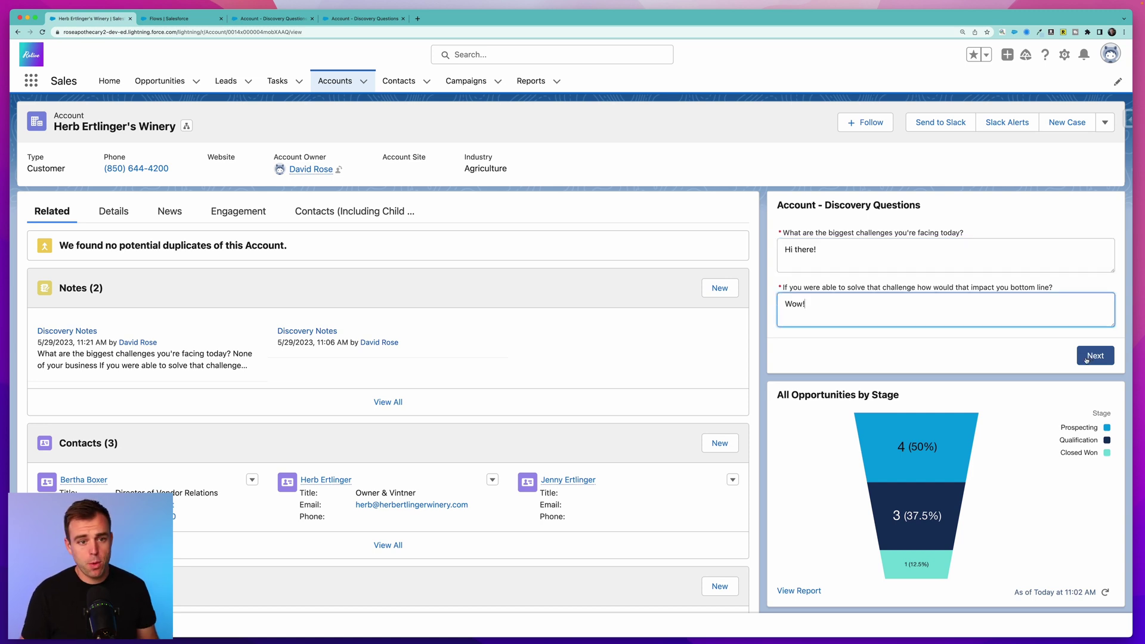
click(1087, 358)
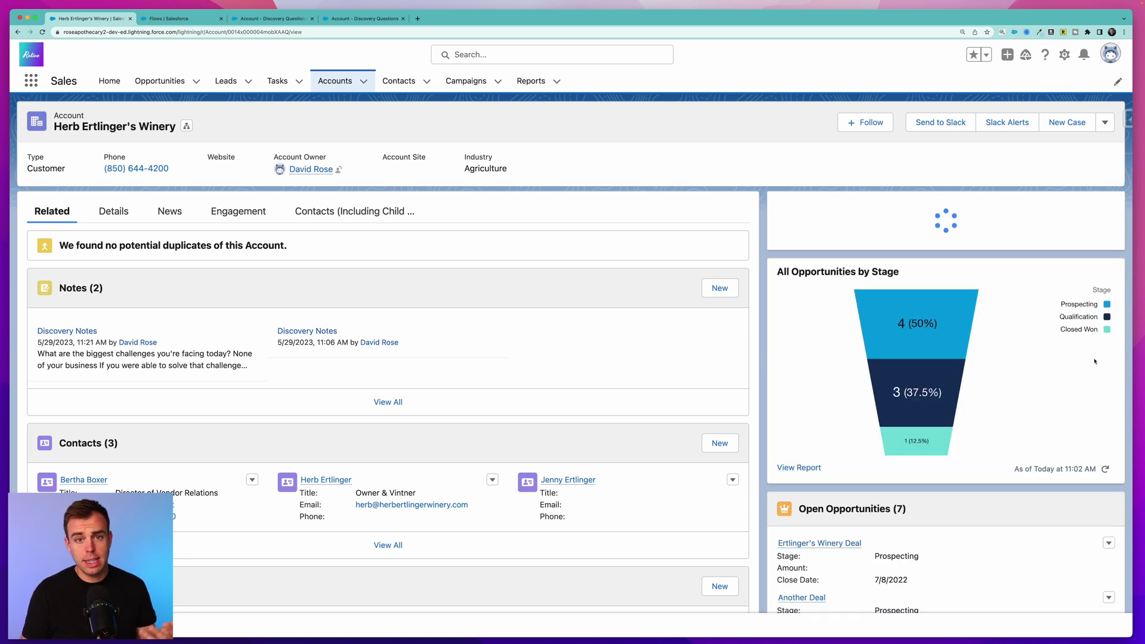